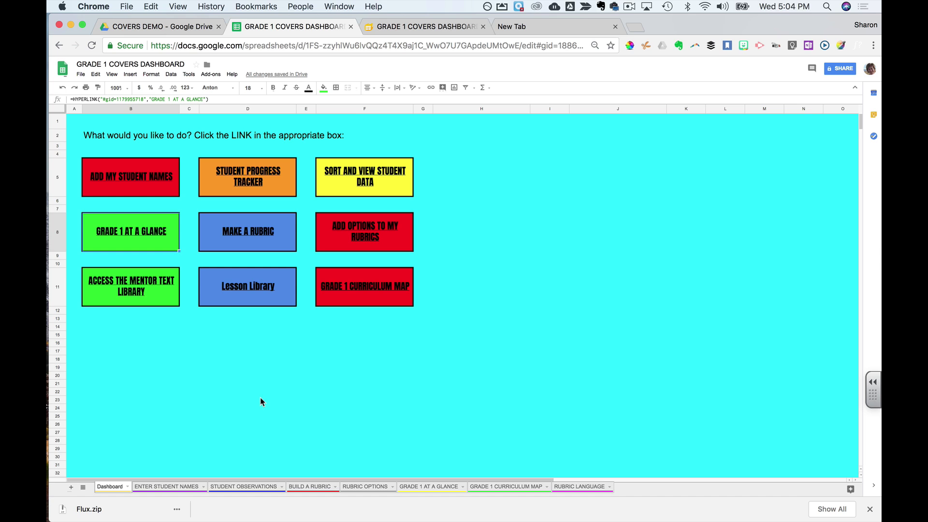
Open the Grade 1 at a Glance sheet through its dashboard link
mouse_move(118, 236)
click(120, 209)
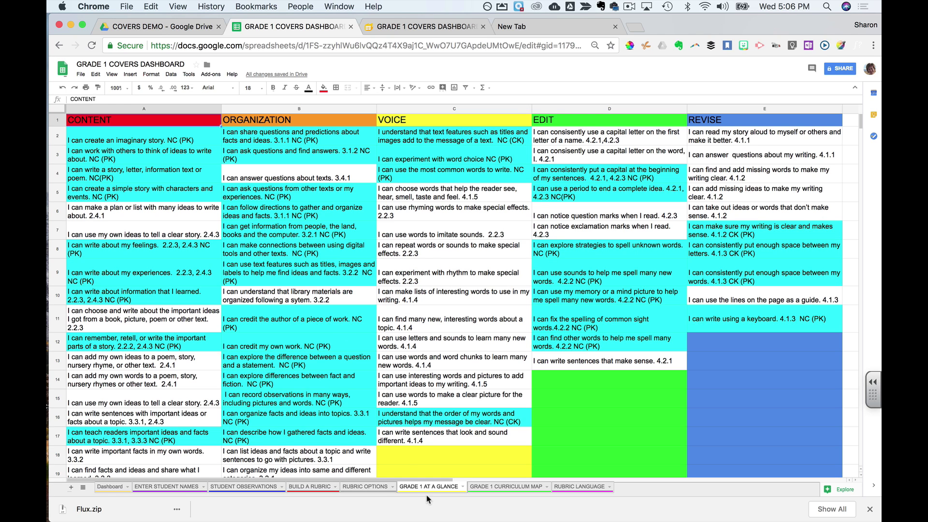
Return to the Dashboard, follow the Make a Rubric link and look over the rubric's categories from Content down
click(109, 491)
click(245, 236)
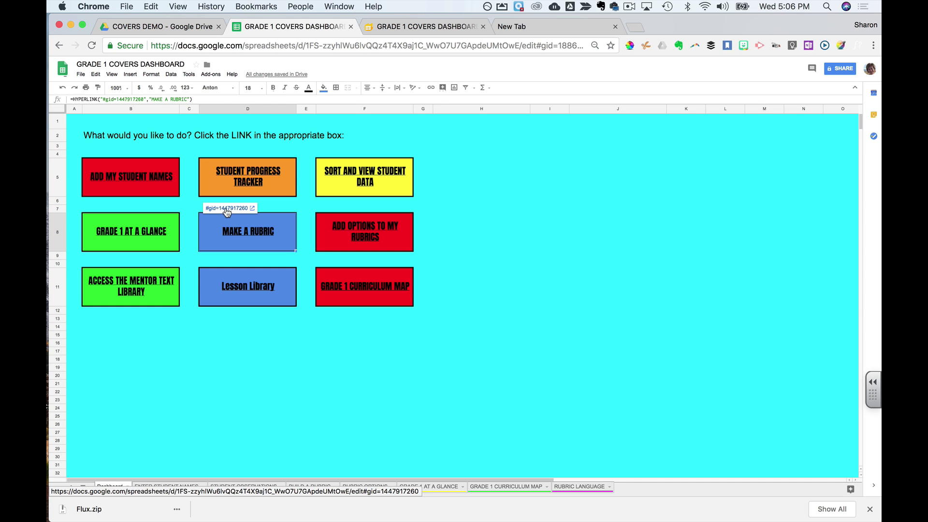
click(227, 209)
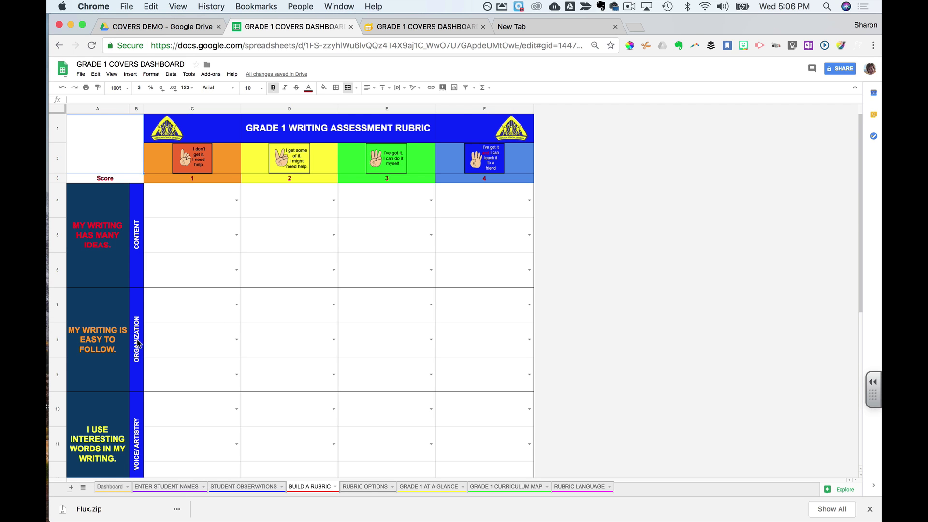
scroll(138, 377, down, 3)
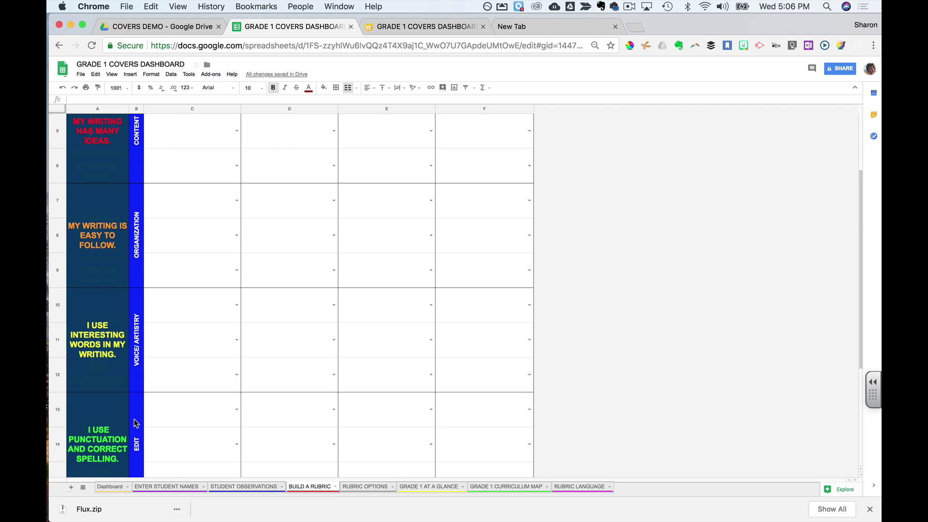
scroll(136, 423, down, 5)
scroll(136, 423, up, 6)
scroll(136, 424, up, 2)
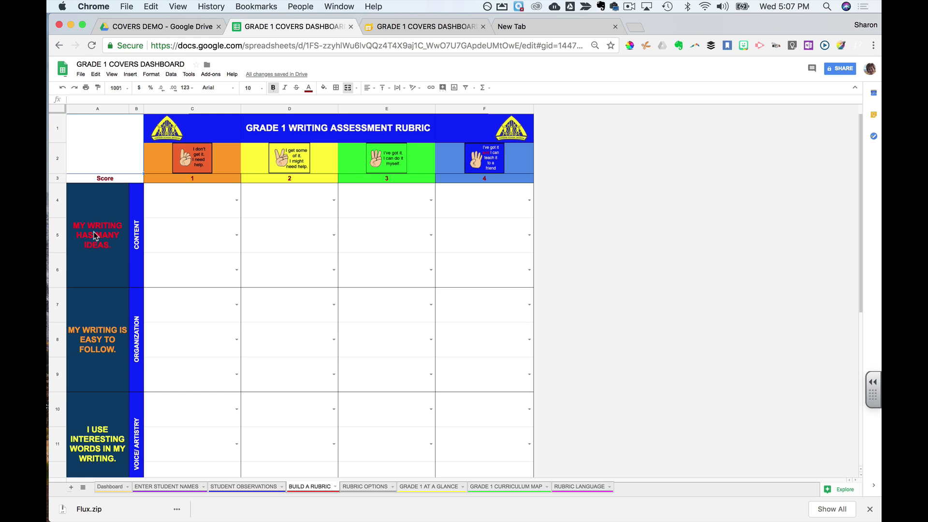
Fill the middle Content row (C5:F5) for scores 1 to 4 with the option 2 story-writing descriptors for outcome 2.4.1
click(237, 237)
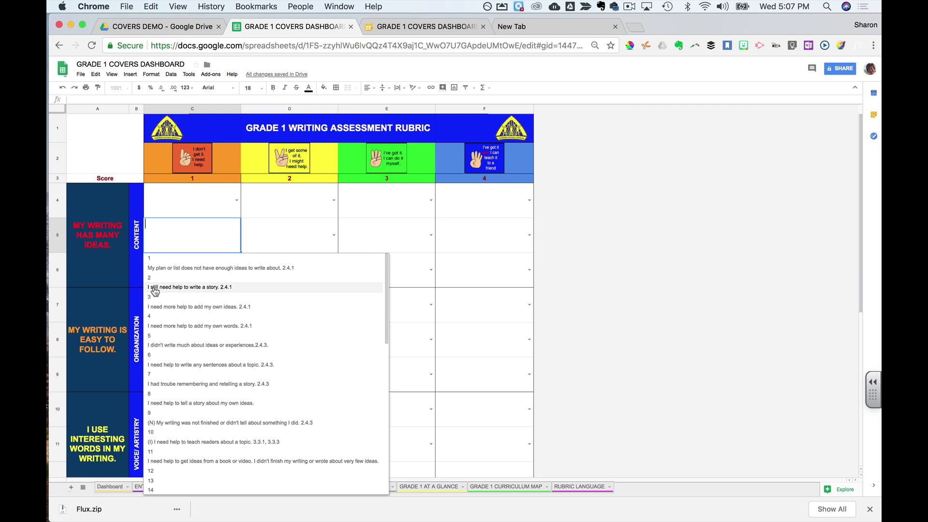
click(183, 288)
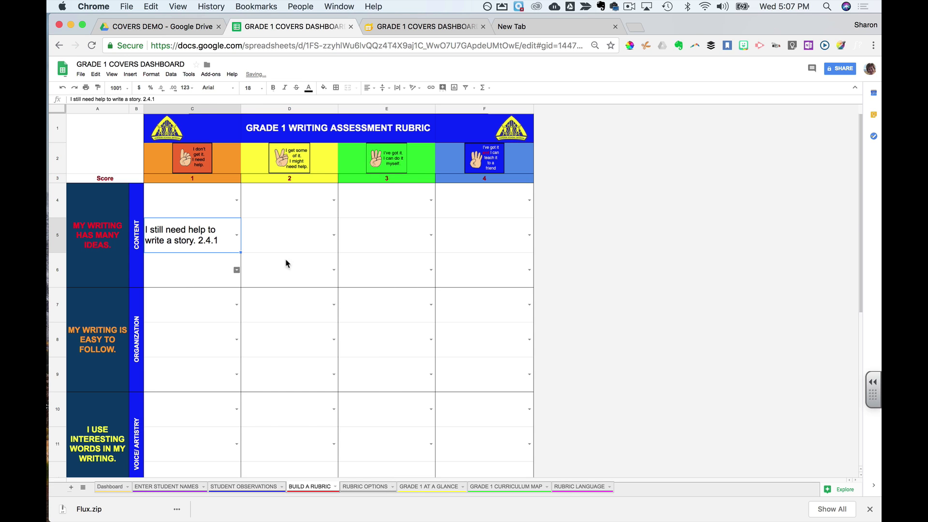
click(334, 236)
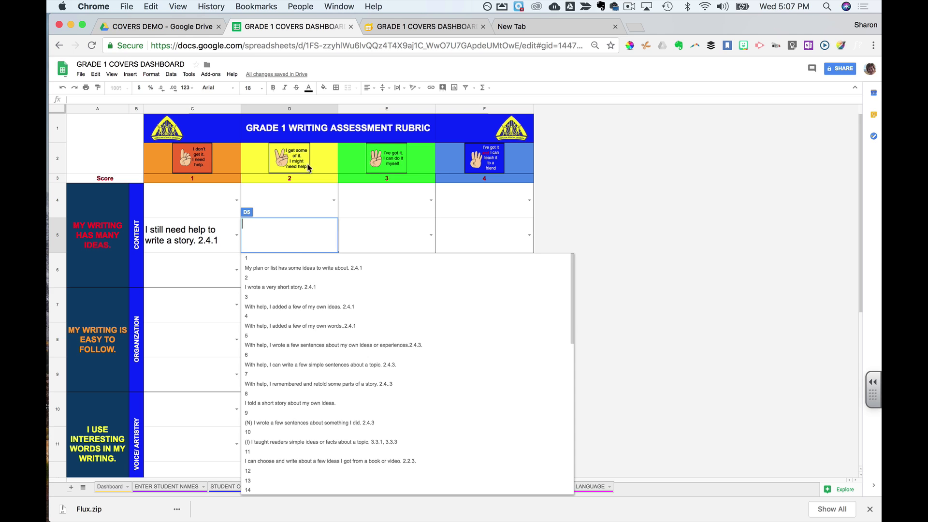
click(297, 288)
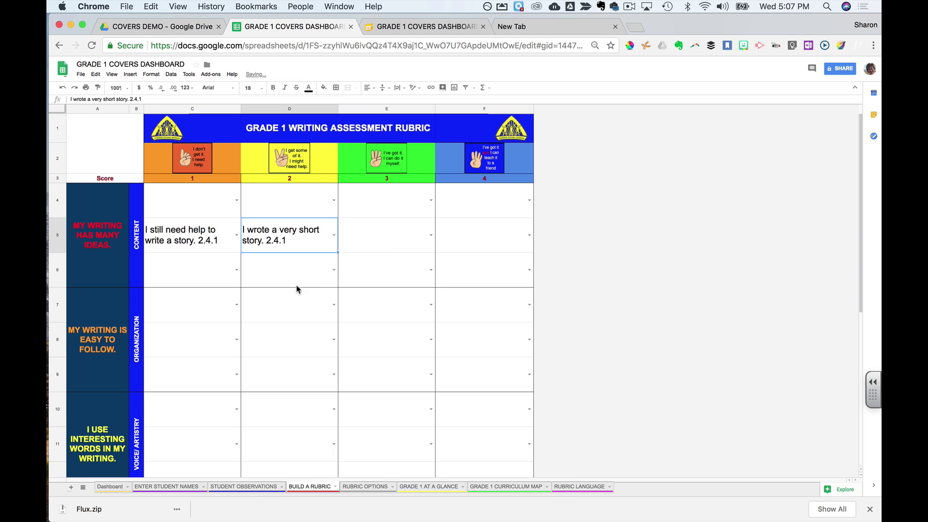
click(431, 235)
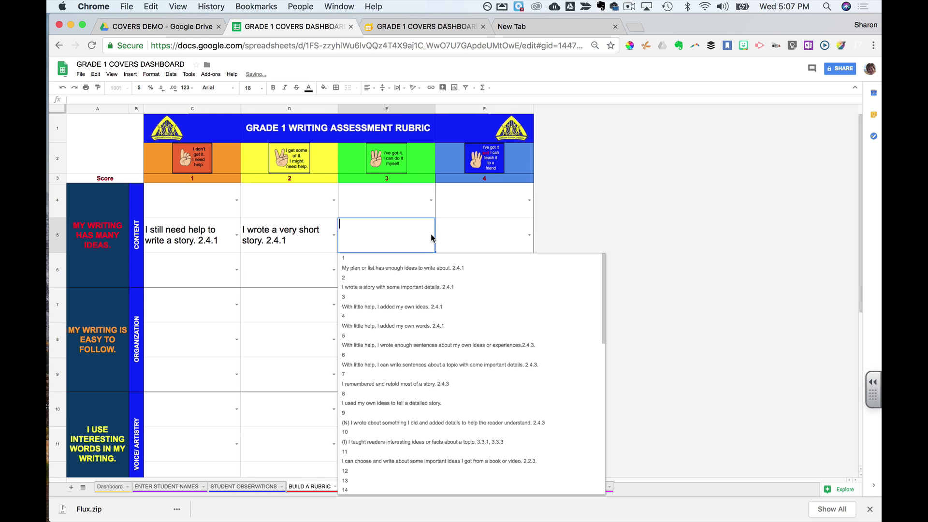
click(413, 287)
click(530, 236)
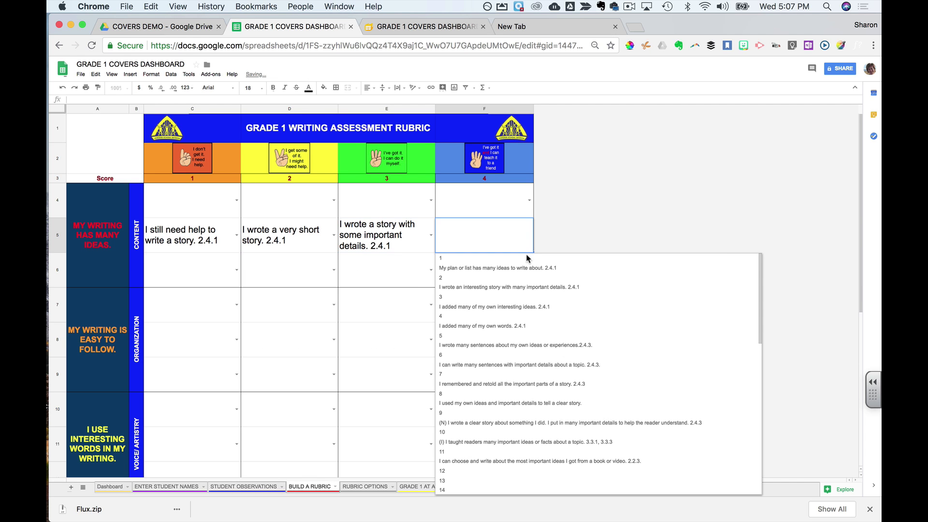
click(517, 288)
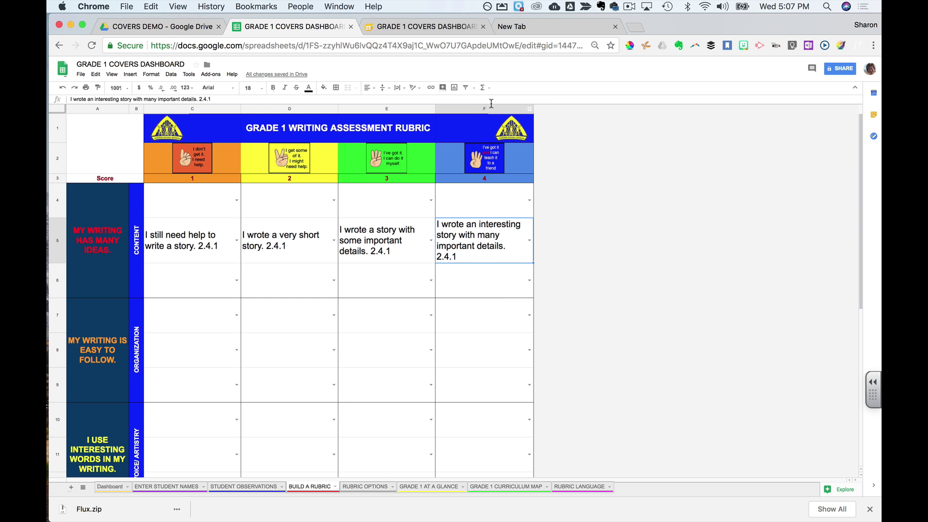
Preview a printout limited to the selected cells A1:F6, covering the rubric header and Content section
click(110, 156)
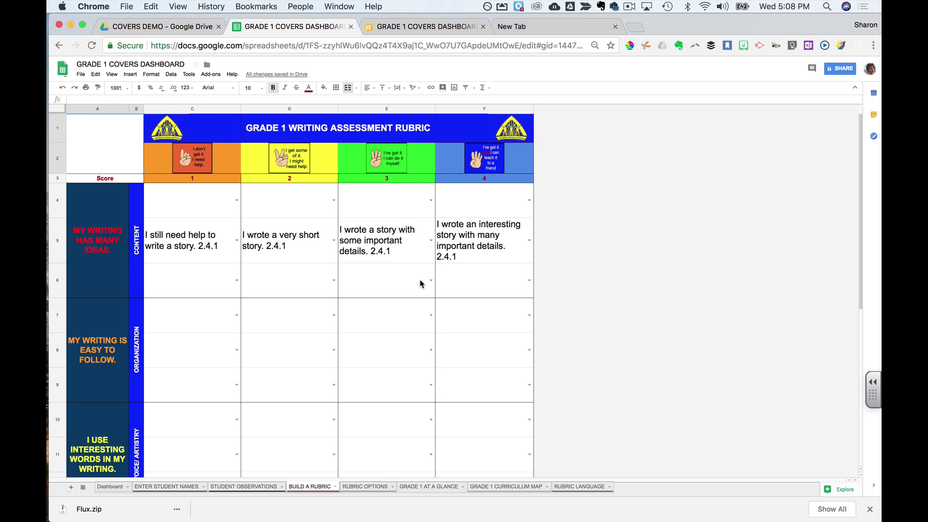
drag(93, 134, 486, 271)
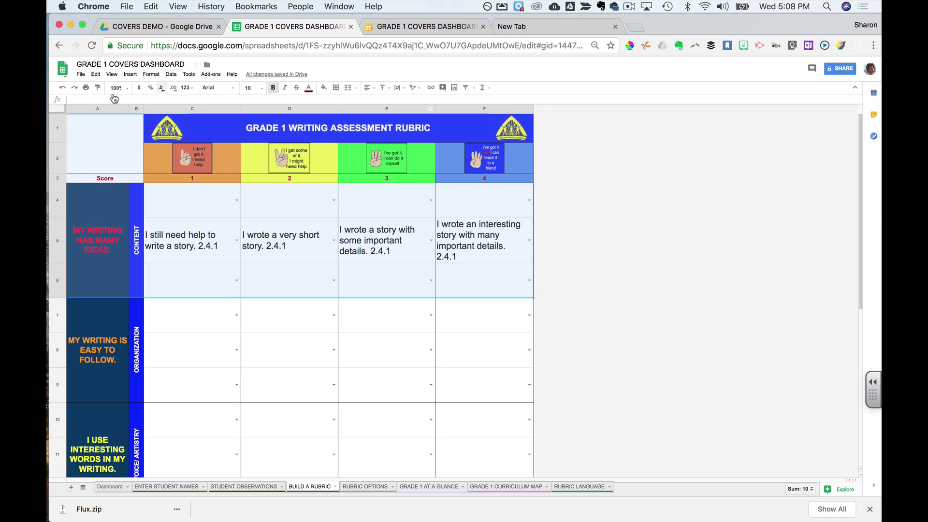
click(86, 87)
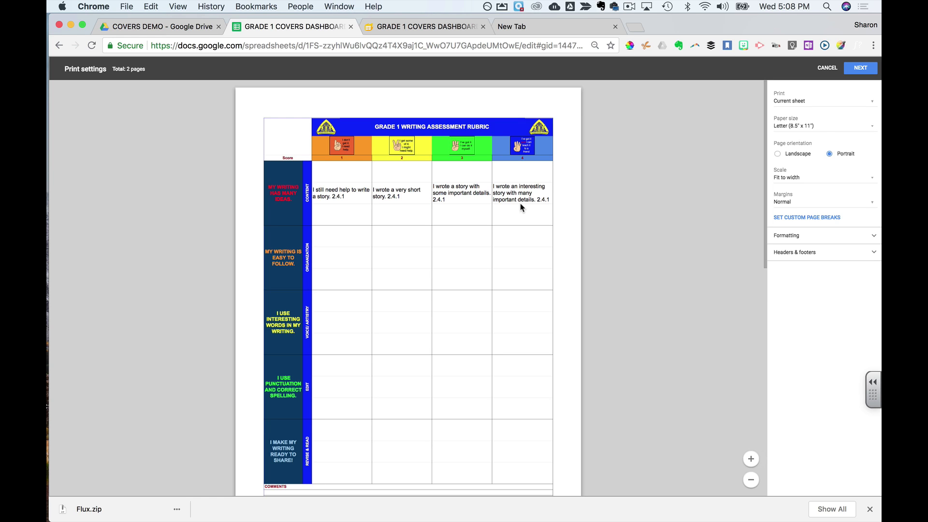
click(871, 105)
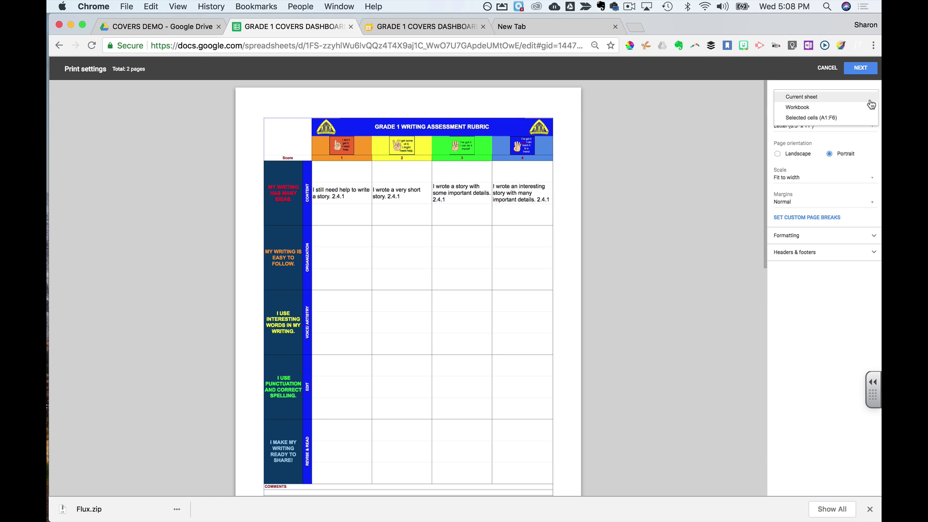
click(811, 118)
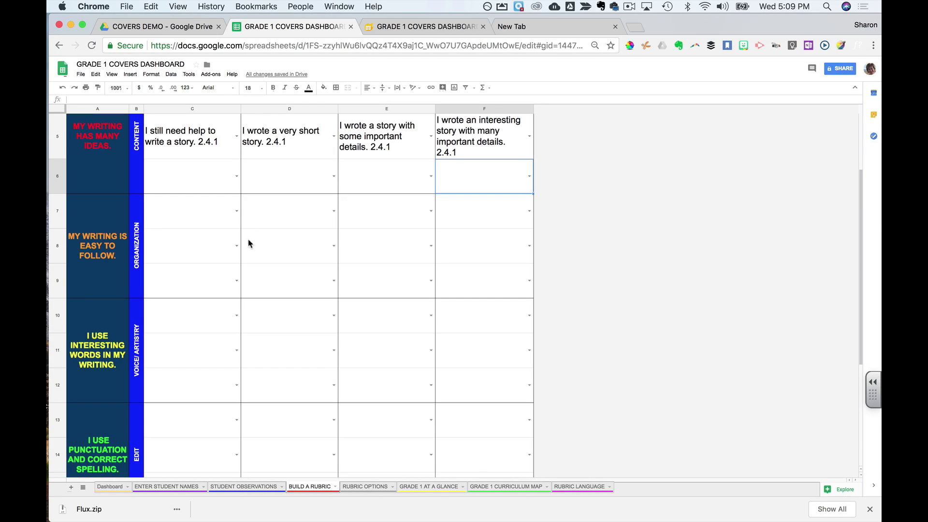
Fill the middle Organization row (C8:F8) for scores 1 to 4 with the option 2 new story ending descriptors for outcome 2.4.2
click(237, 246)
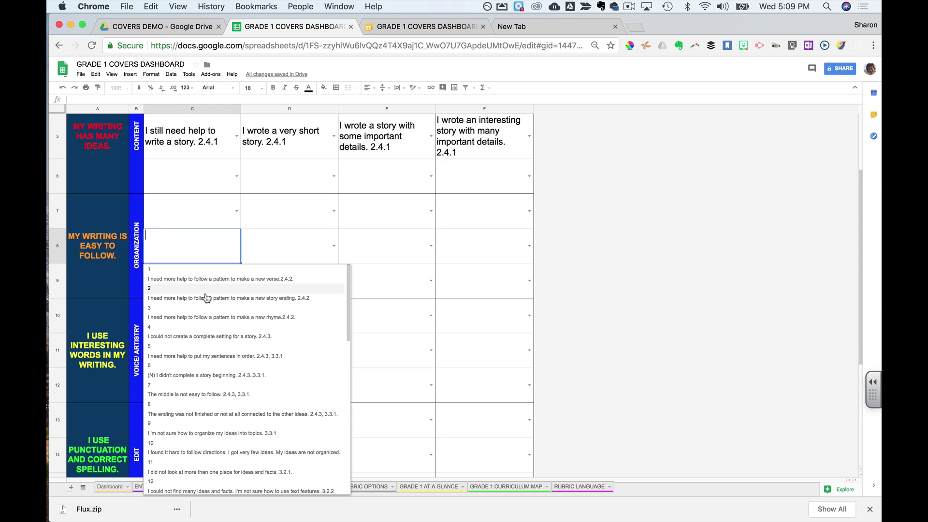
click(205, 298)
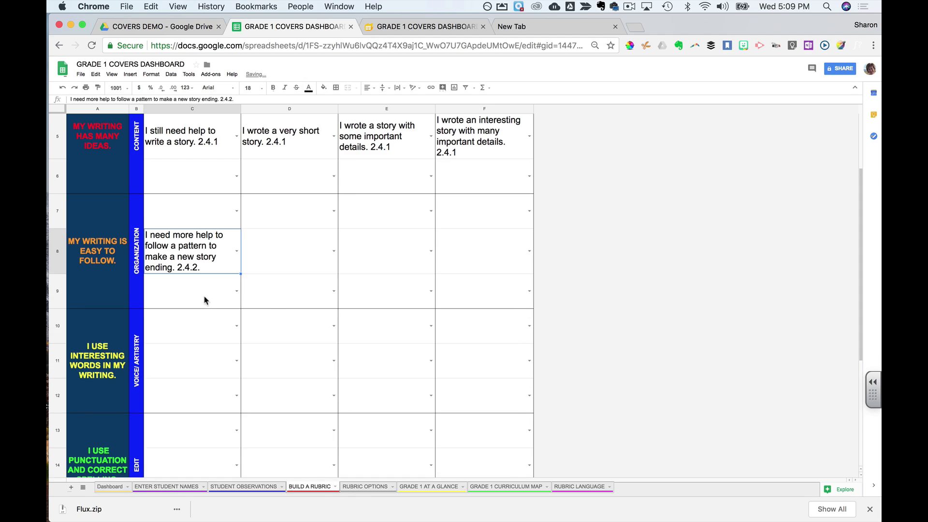
click(334, 252)
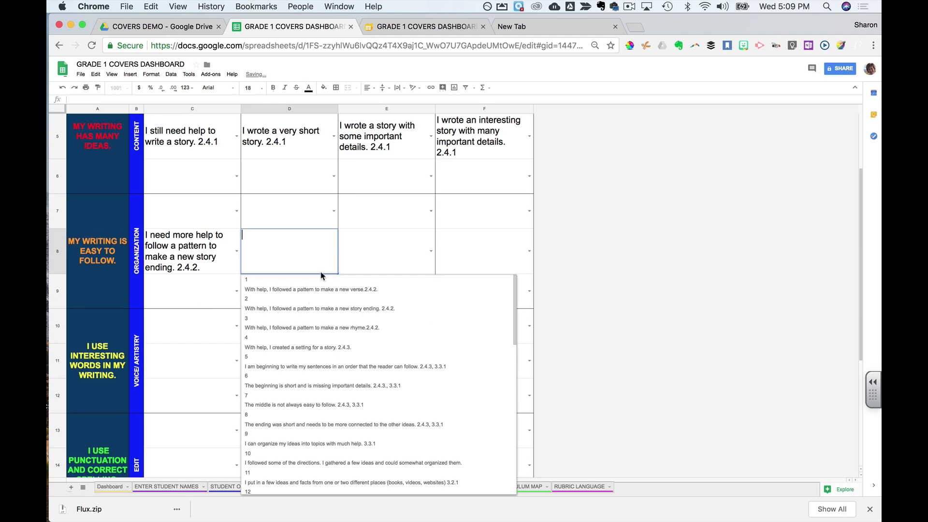
click(312, 310)
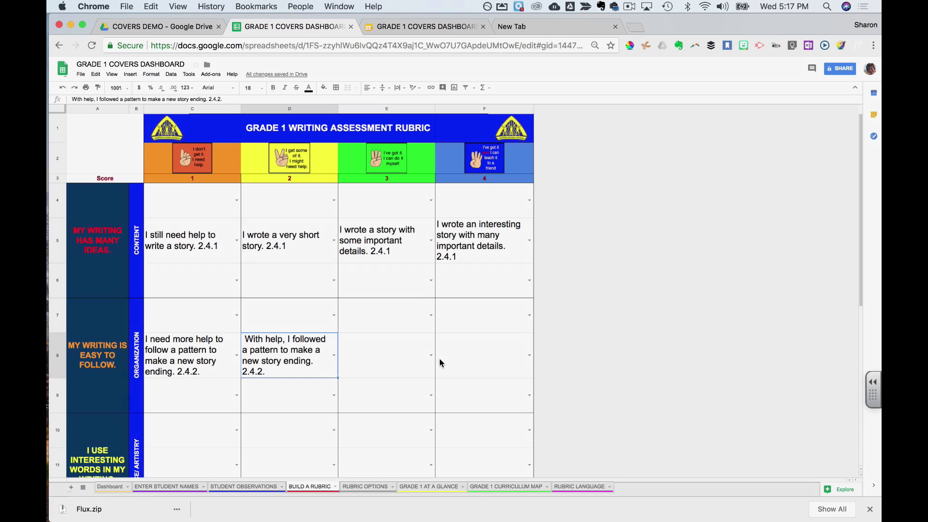
click(431, 357)
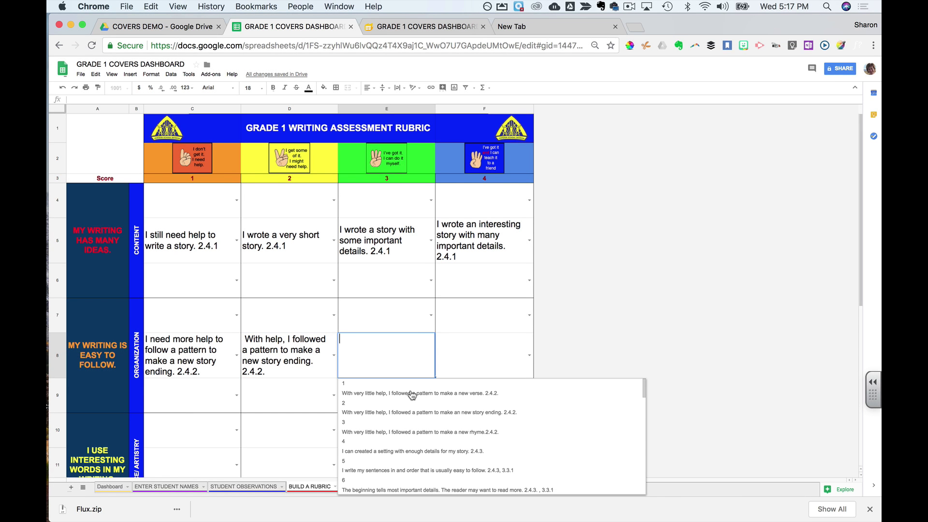
click(411, 415)
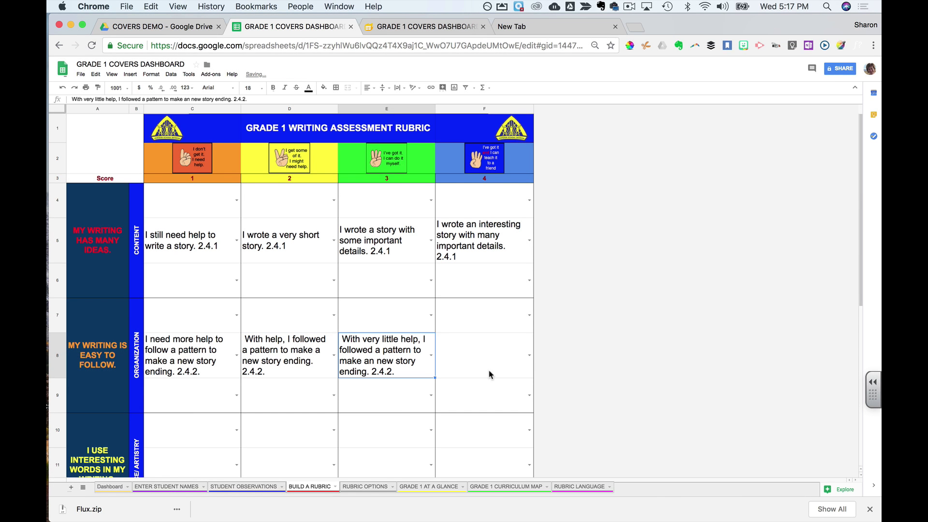
click(530, 357)
click(509, 414)
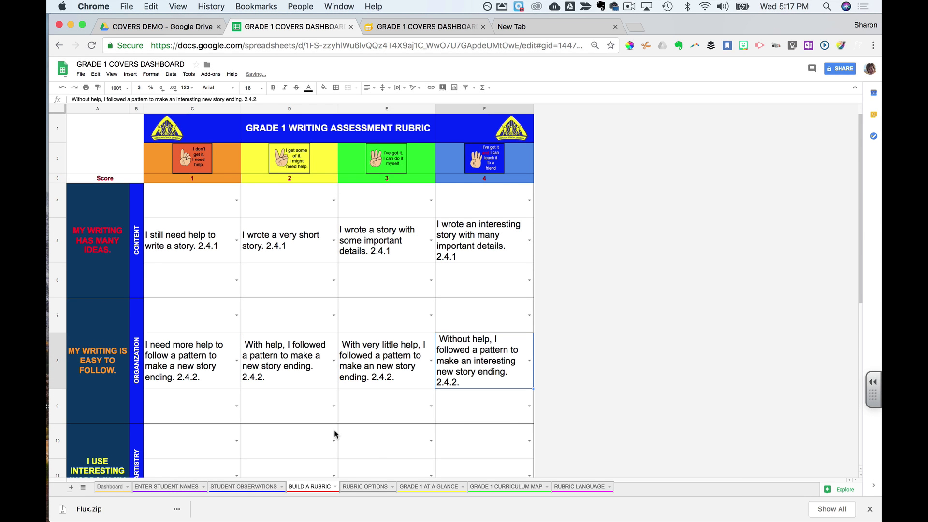
Fill the middle Voice/Artistry row (C11:F11) for scores 1 to 4 with the option 6 word-picture descriptors for outcome 4.1.5
scroll(334, 433, down, 5)
scroll(332, 431, up, 3)
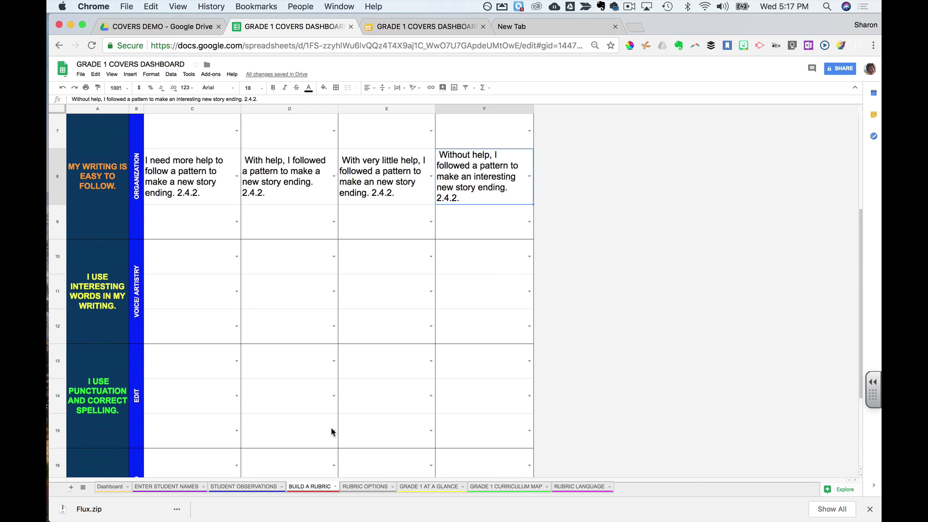
click(236, 292)
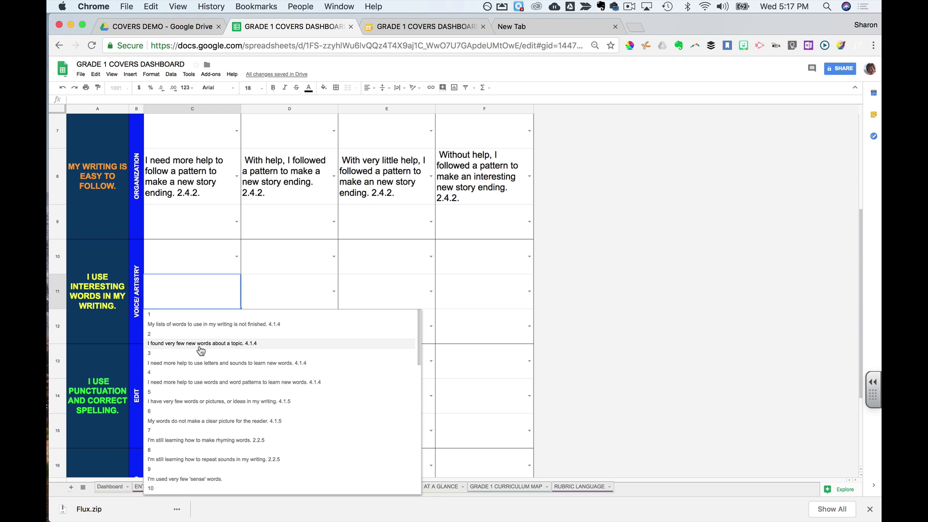
click(196, 425)
click(334, 291)
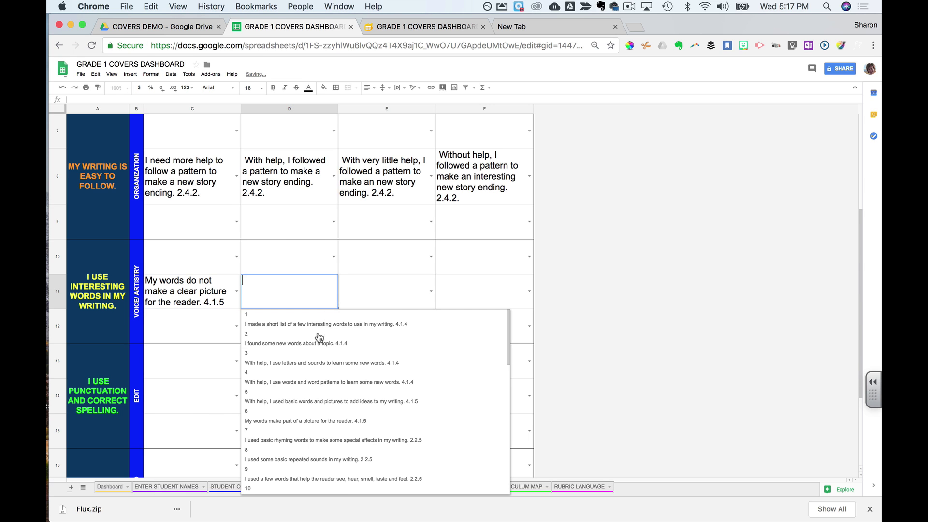
click(305, 421)
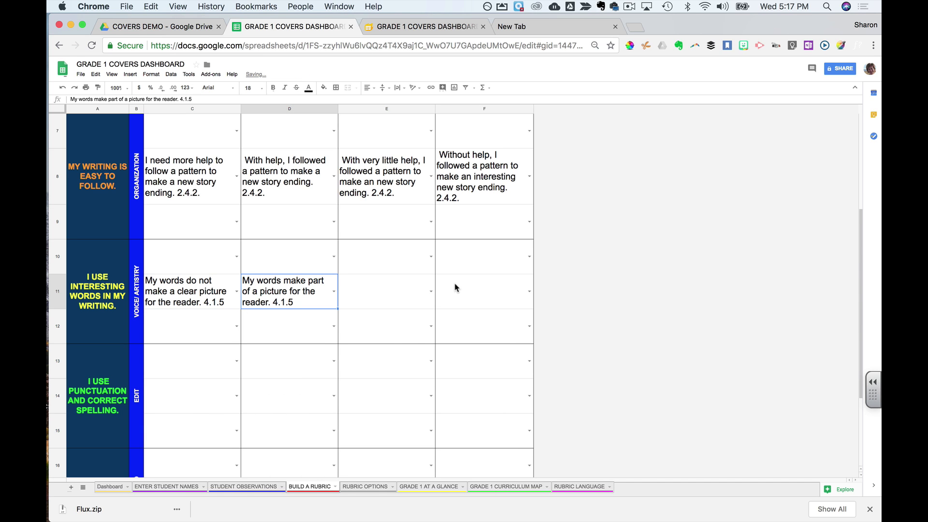
click(431, 292)
click(412, 425)
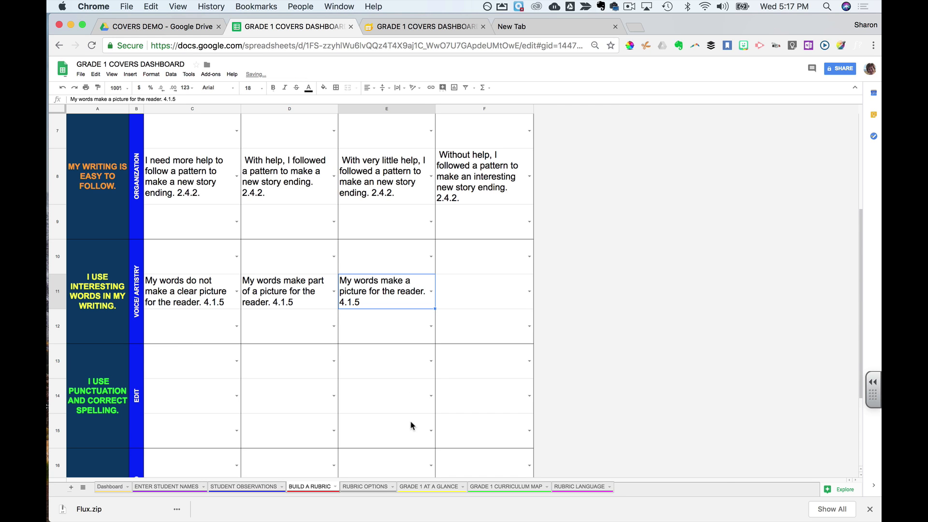
click(530, 292)
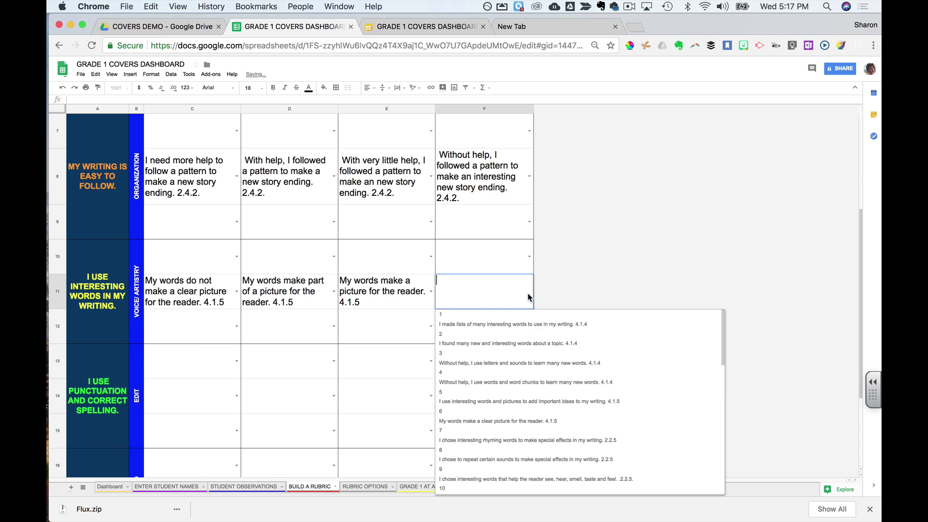
click(480, 421)
Open the print preview of the current rubric sheet and check its layout down to the Comments row
scroll(585, 194, up, 3)
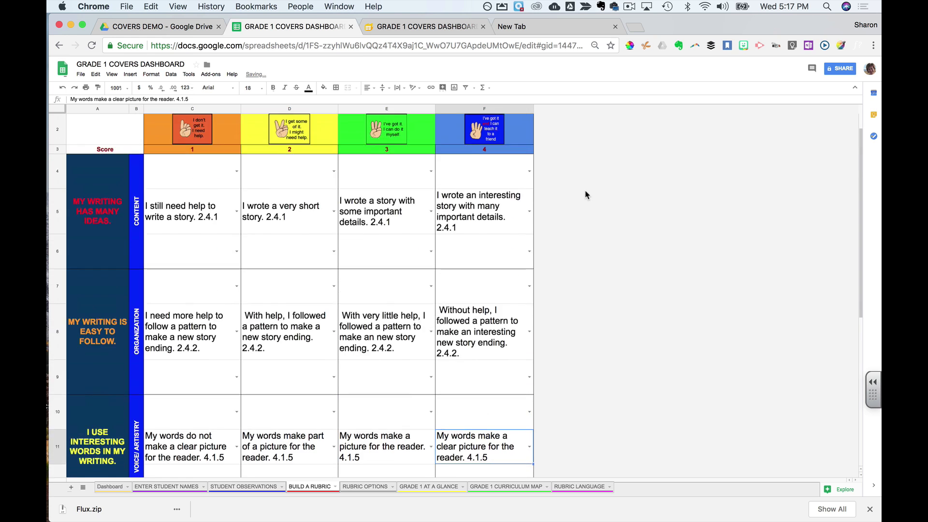
scroll(586, 194, up, 1)
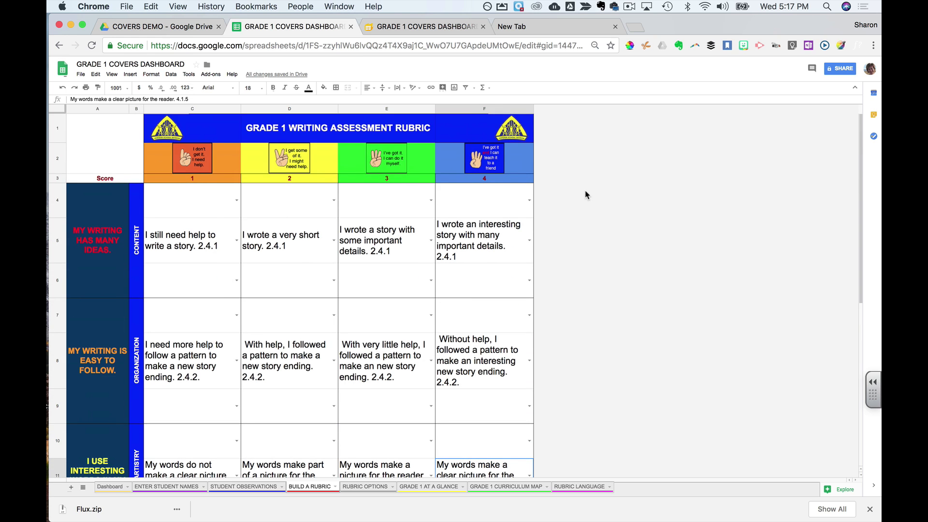
click(86, 88)
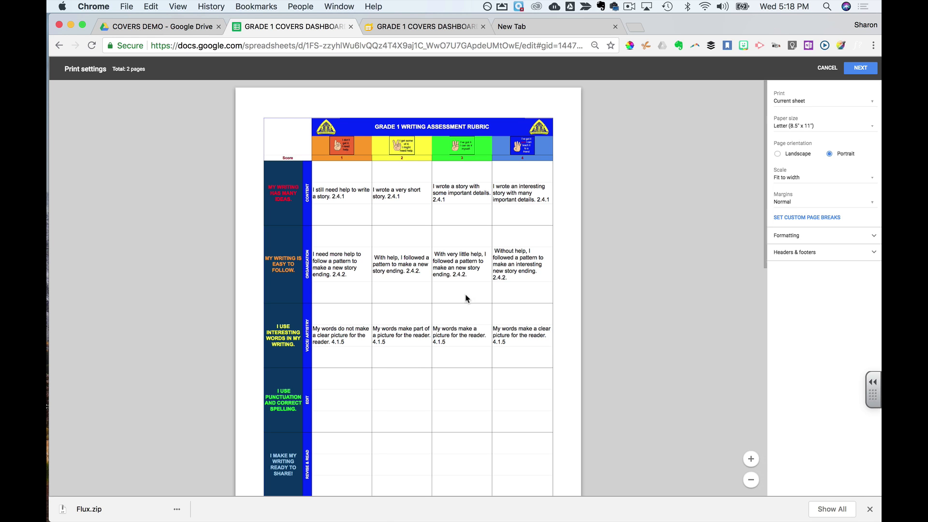
scroll(459, 429, down, 2)
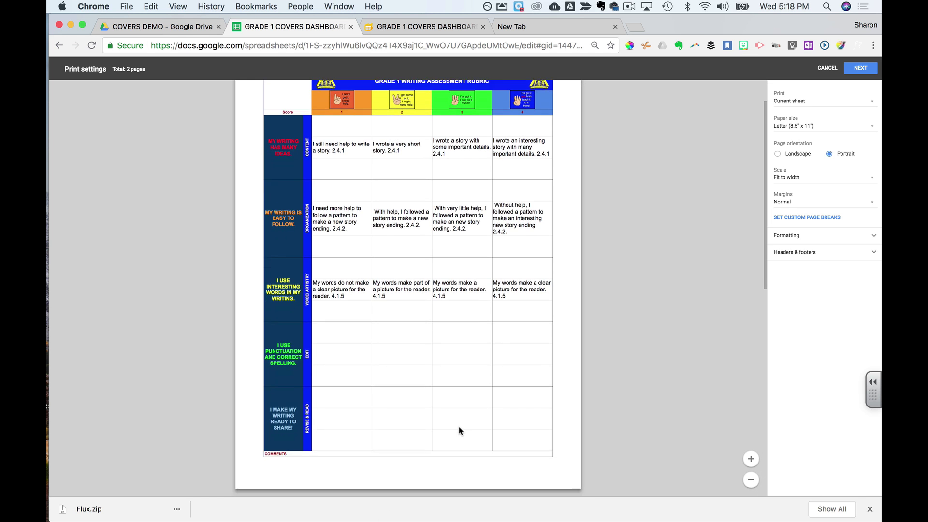
scroll(460, 429, up, 1)
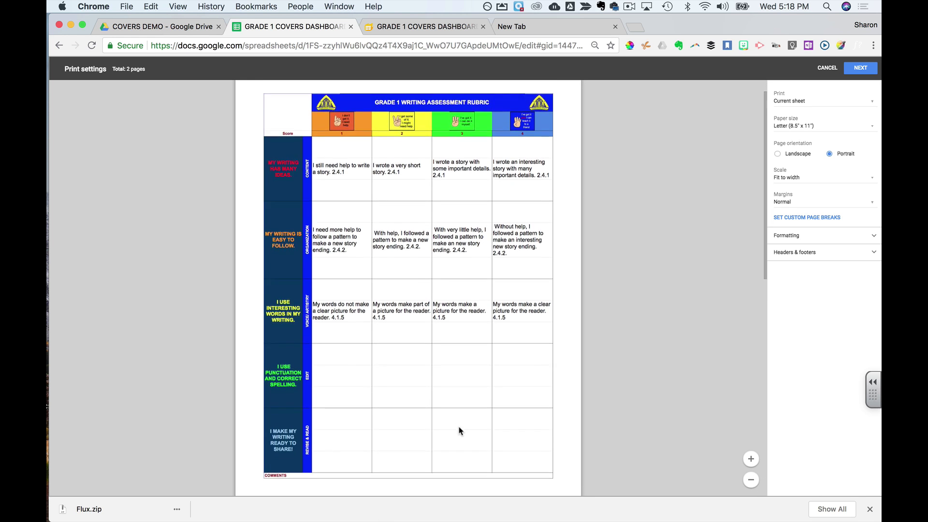
Leave the print preview and select cells A1:F12, from the rubric header through the Voice/Artistry section
click(822, 71)
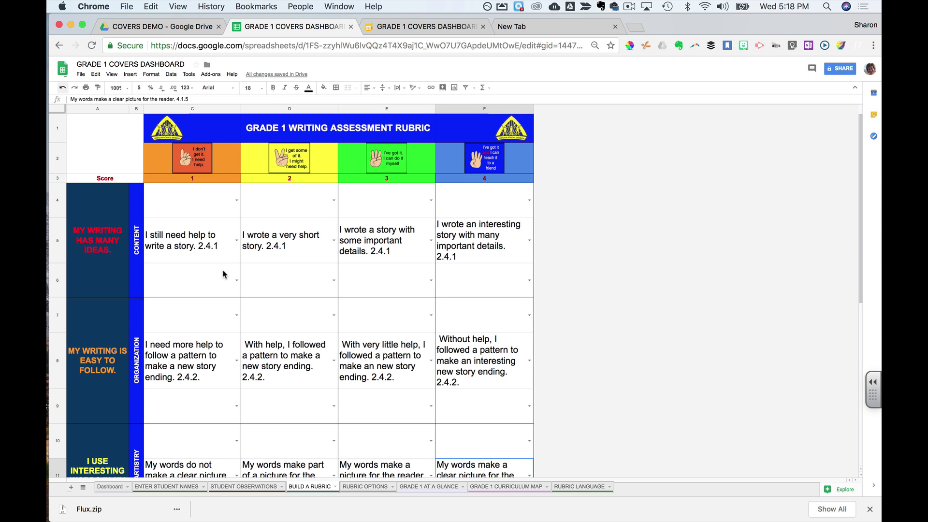
click(105, 147)
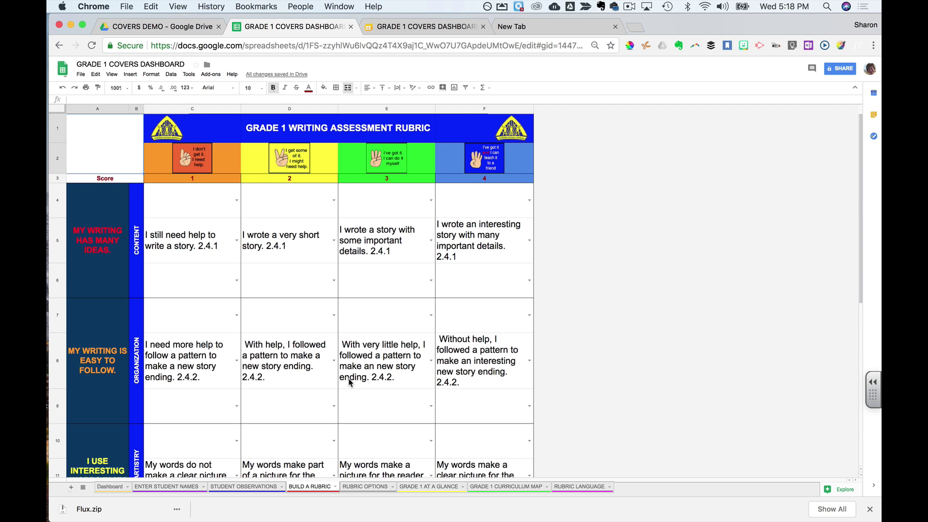
scroll(349, 382, down, 5)
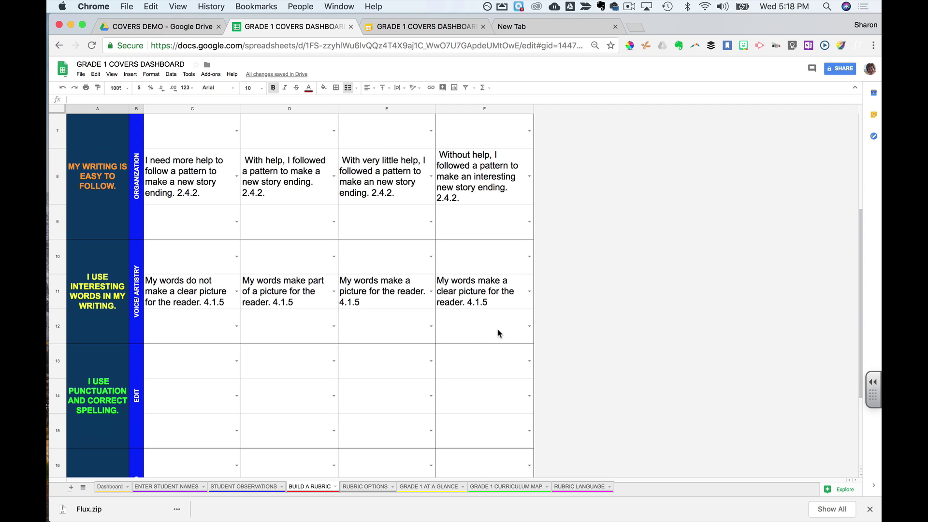
shift+click(498, 333)
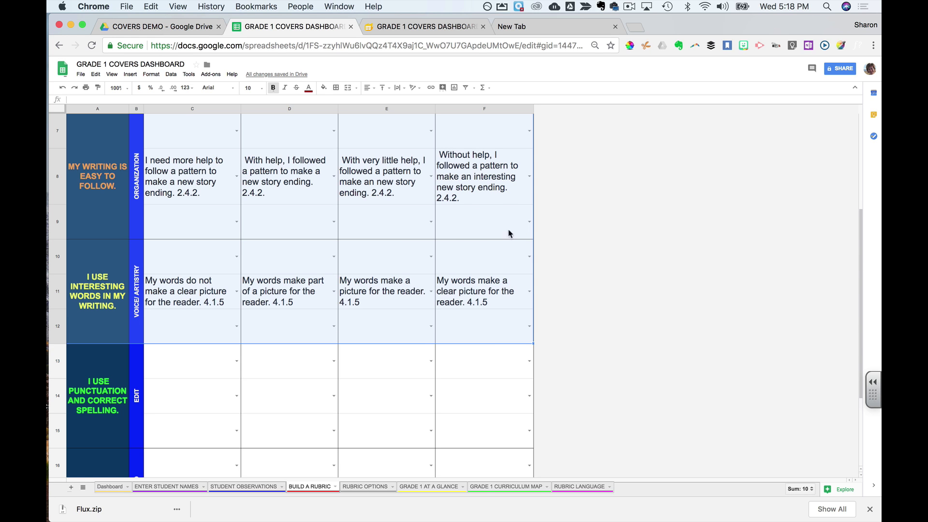
scroll(493, 240, up, 3)
scroll(491, 241, up, 2)
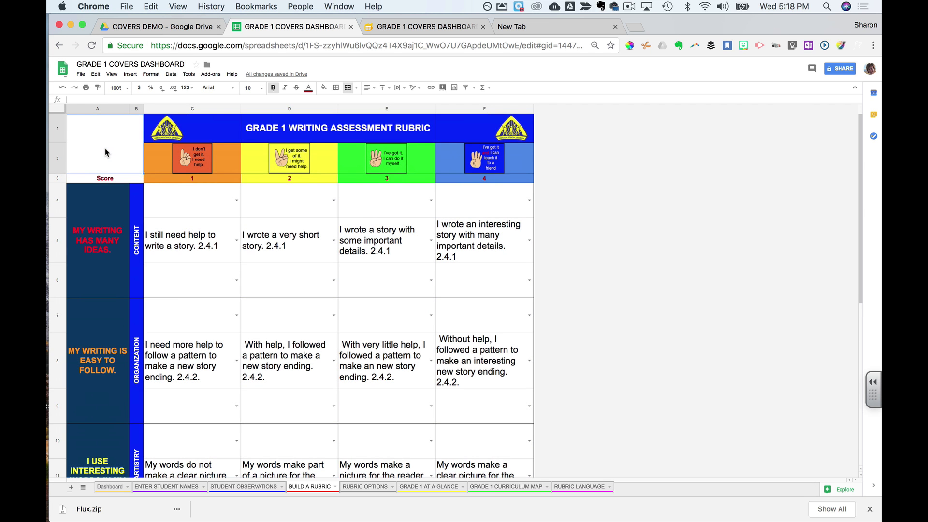
click(106, 150)
drag(105, 150, 497, 303)
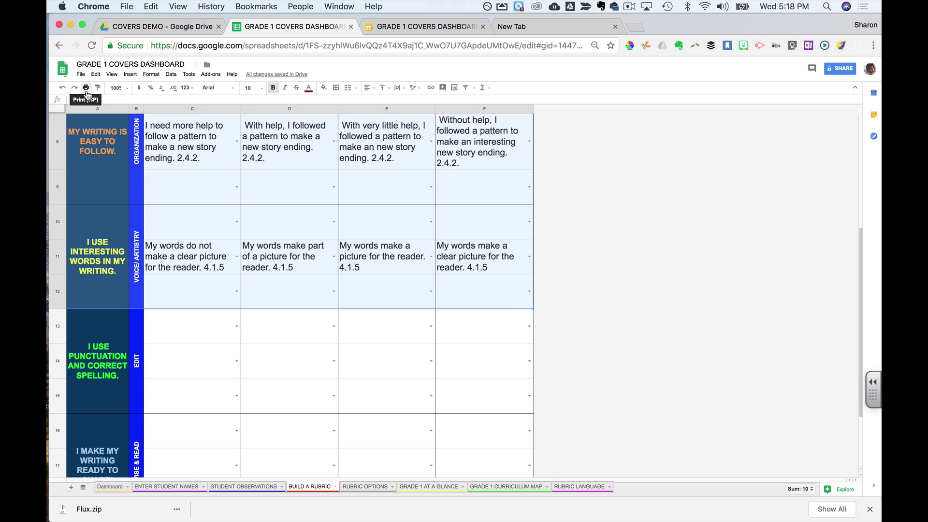
Preview a printout limited to the selected cells A1:F12
click(86, 91)
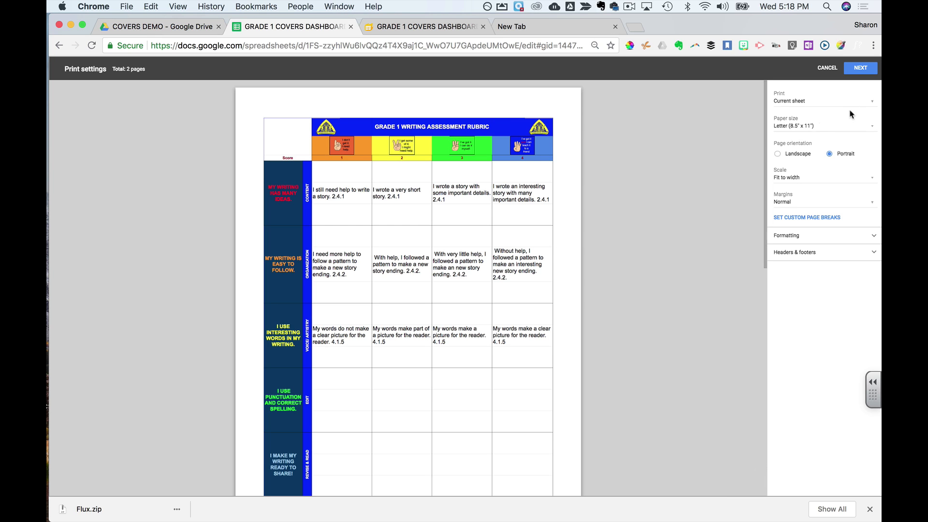
click(870, 103)
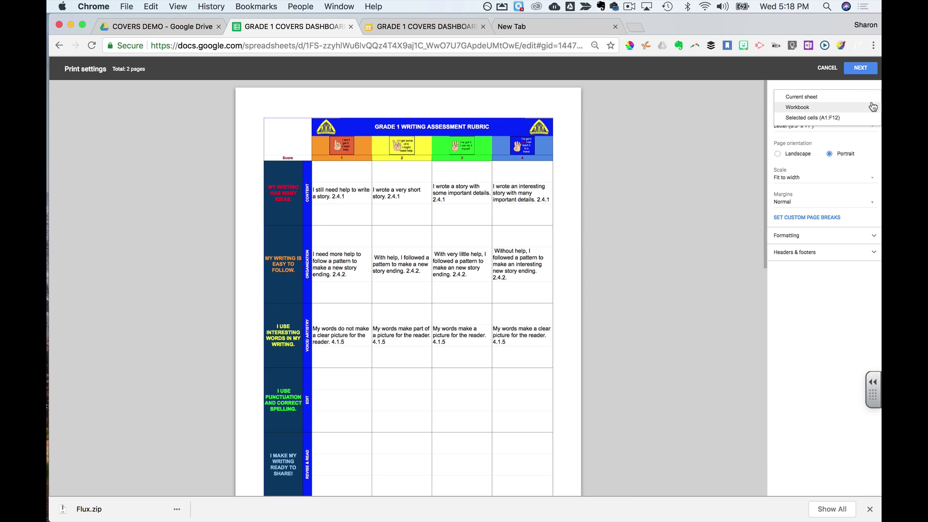
click(817, 119)
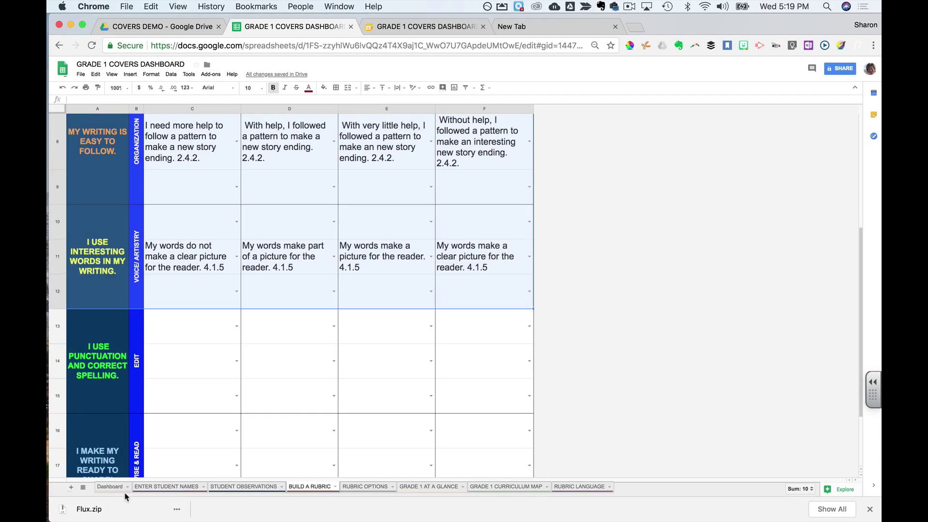
Open the rubric options sheet through the dashboard's "Add options to my rubrics" link and go to Content option 12
click(110, 488)
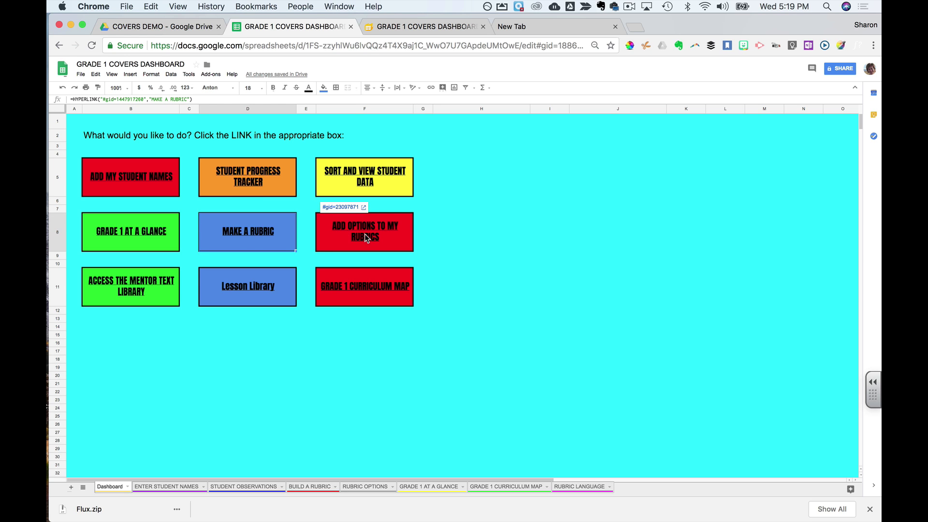
click(340, 208)
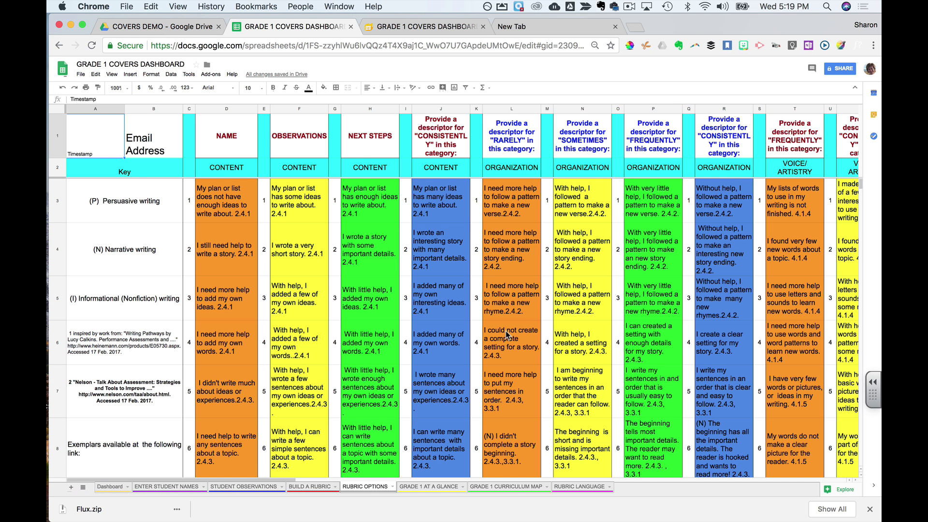
scroll(318, 395, down, 10)
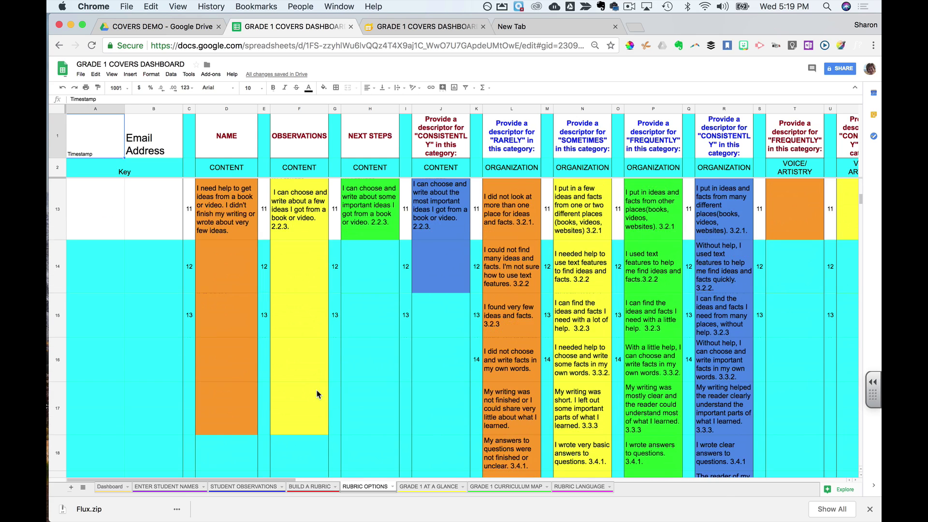
scroll(317, 395, up, 1)
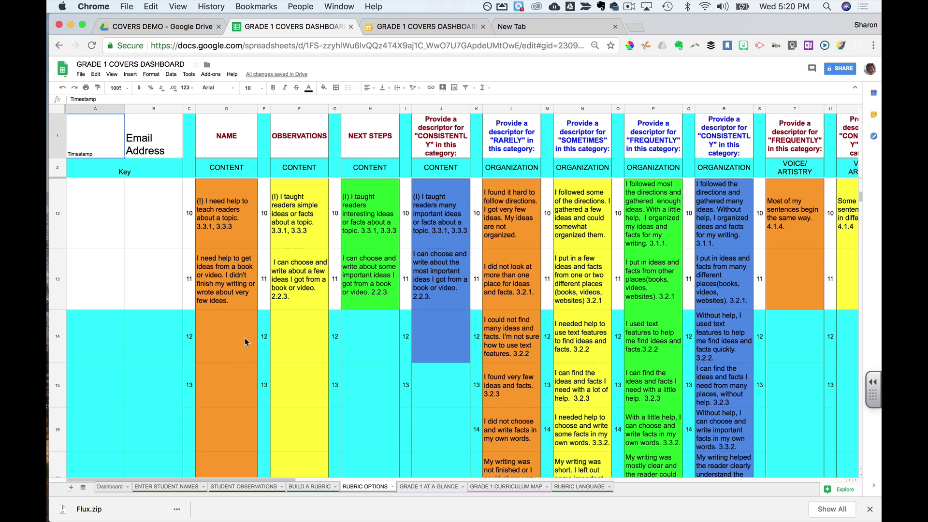
Enter the descriptor "I want to add this" in the orange Content column for option 12, cell D14
click(230, 331)
double_click(231, 330)
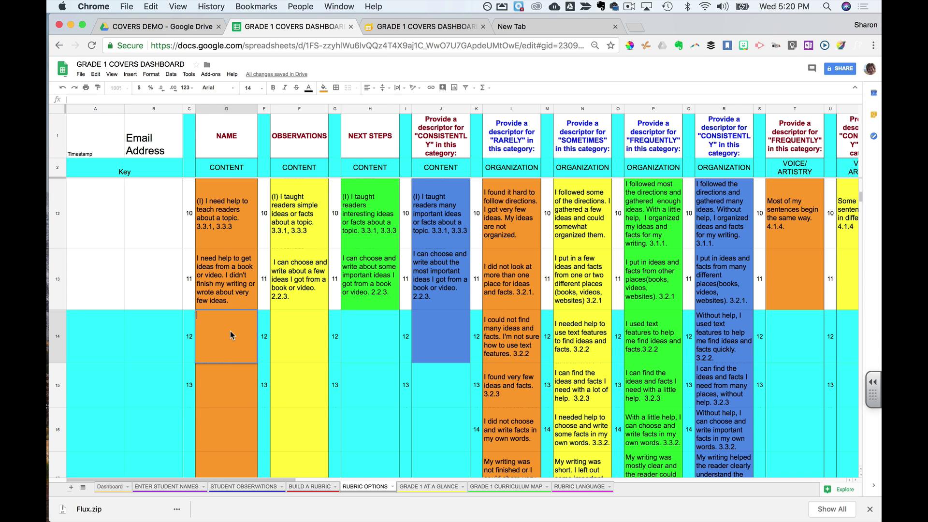
text(I want to add this)
click(292, 327)
double_click(245, 339)
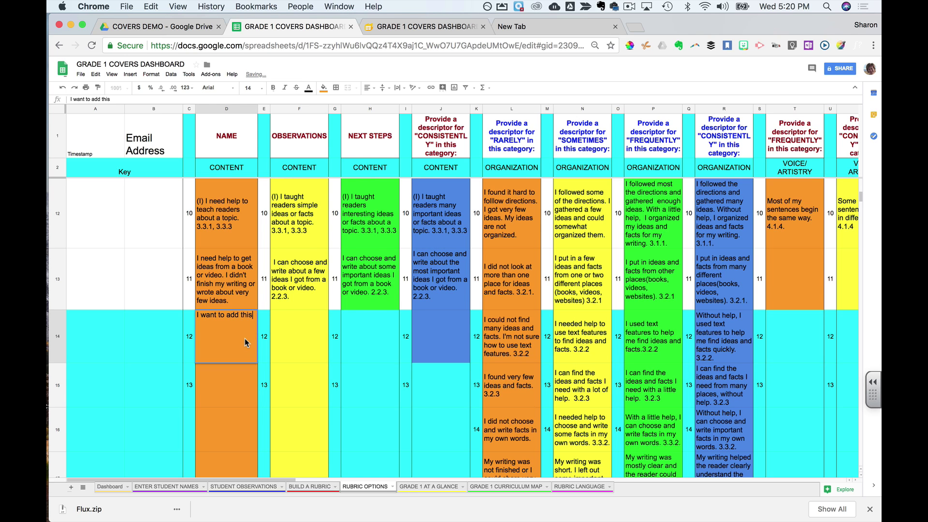
Enter the descriptor "I sometimes want to add this." in the yellow Content column for option 12, cell F14
click(296, 318)
double_click(297, 318)
text(I )
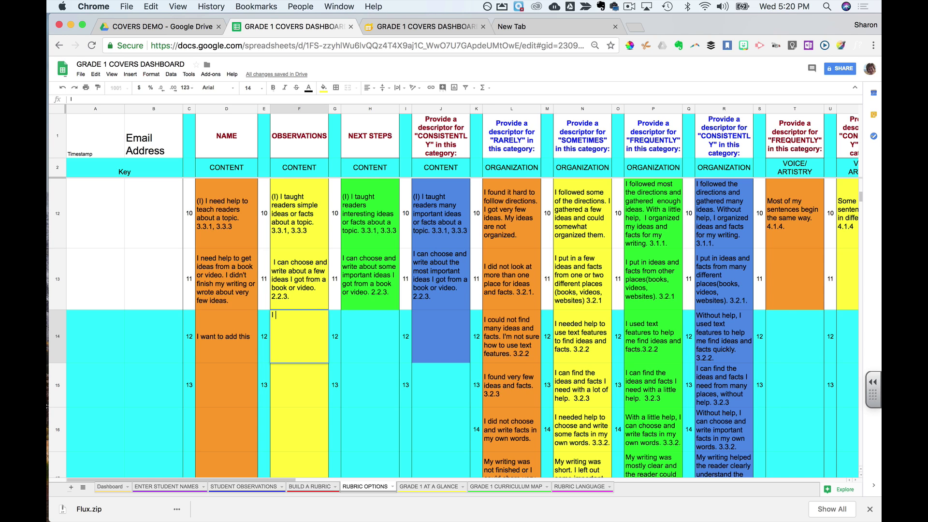
text(sometimes want to)
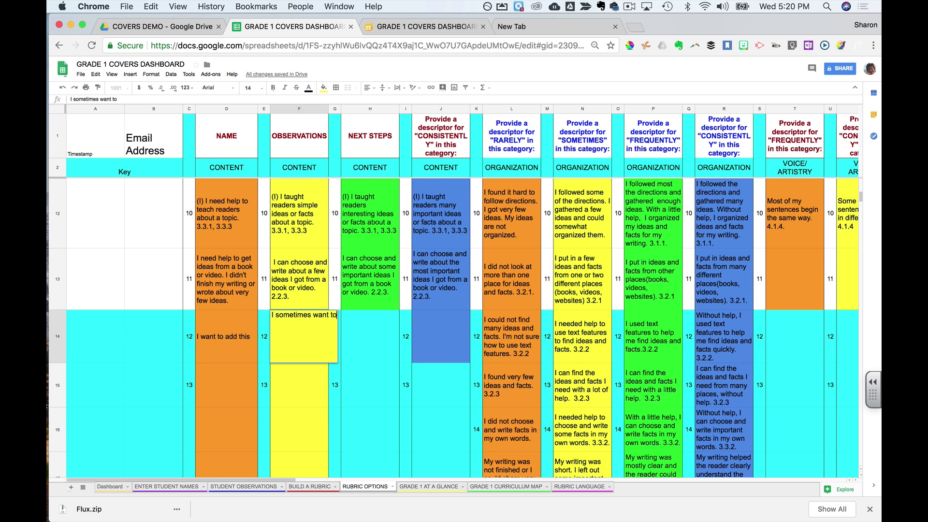
text( add this.)
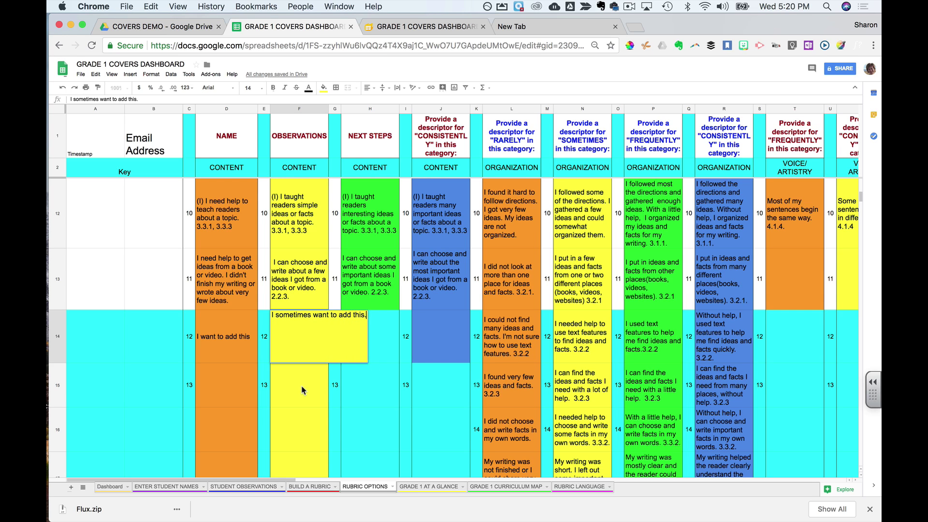
key(Return)
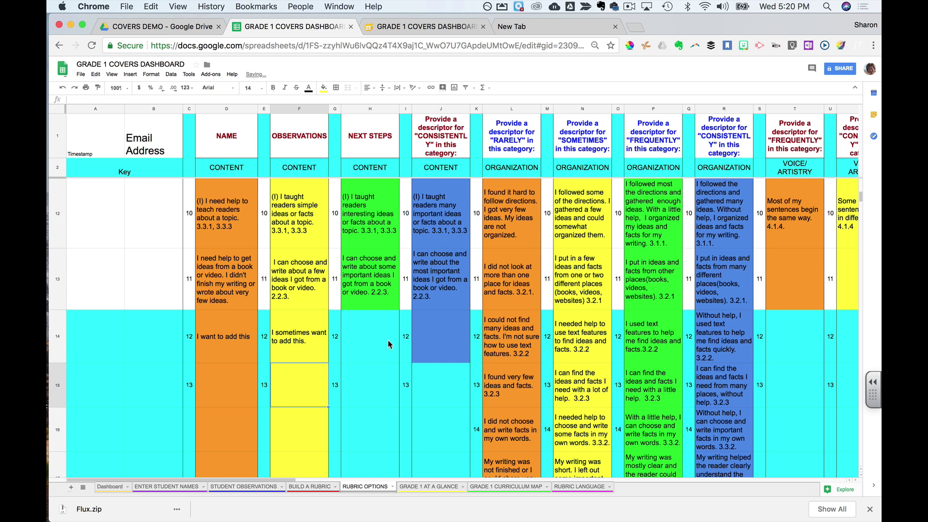
Enter the descriptor "I frequently want to add this." in the third Content column for option 12, cell H14
double_click(366, 336)
text(I fer)
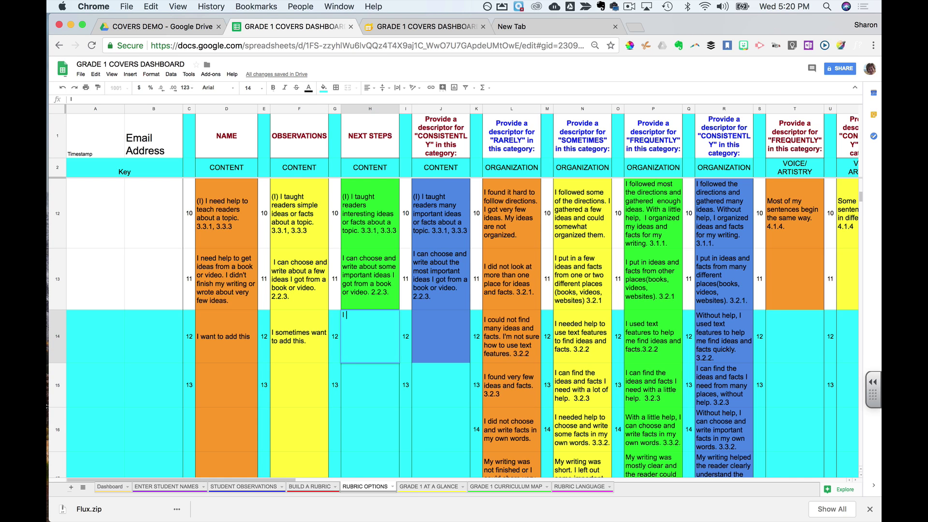
key(BackSpace)
text(requently want to)
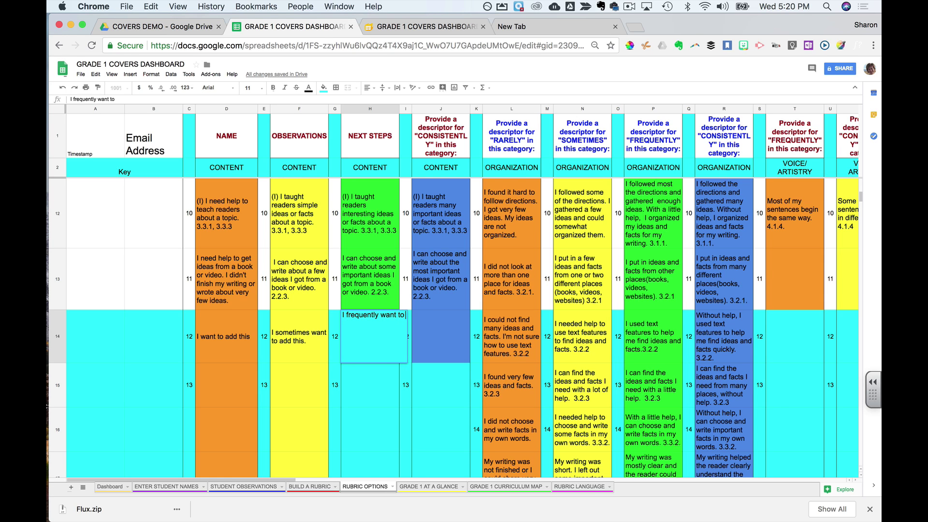
text( add th)
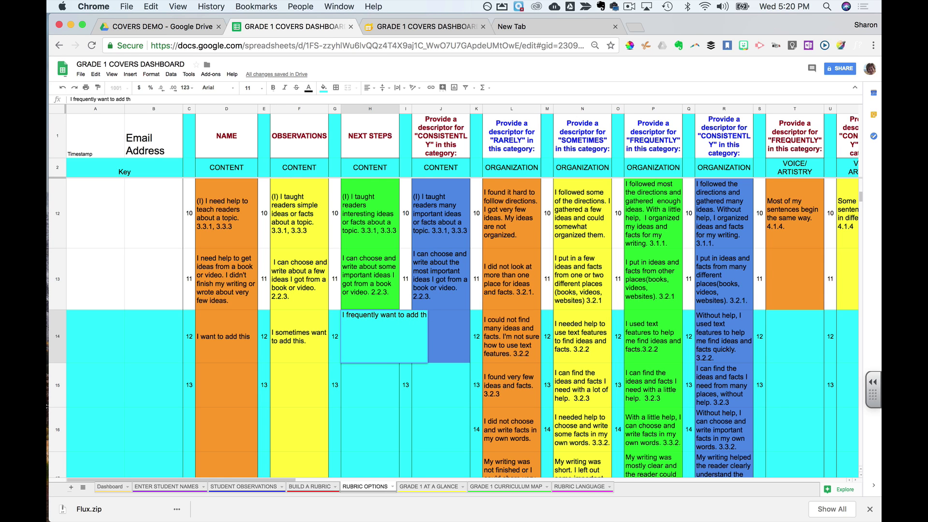
text(is.)
Enter the descriptor "I consistently want to add this." in the blue Content column for option 12, cell J14
click(436, 340)
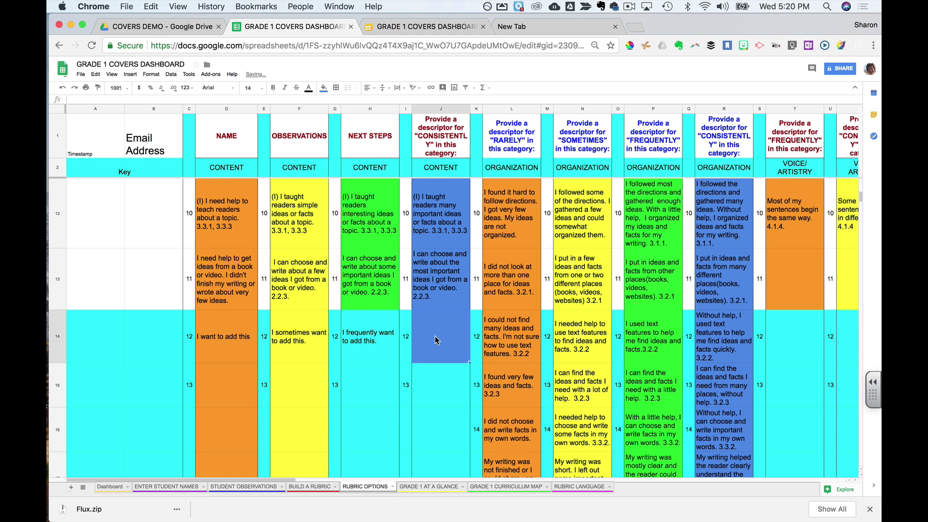
text(I c)
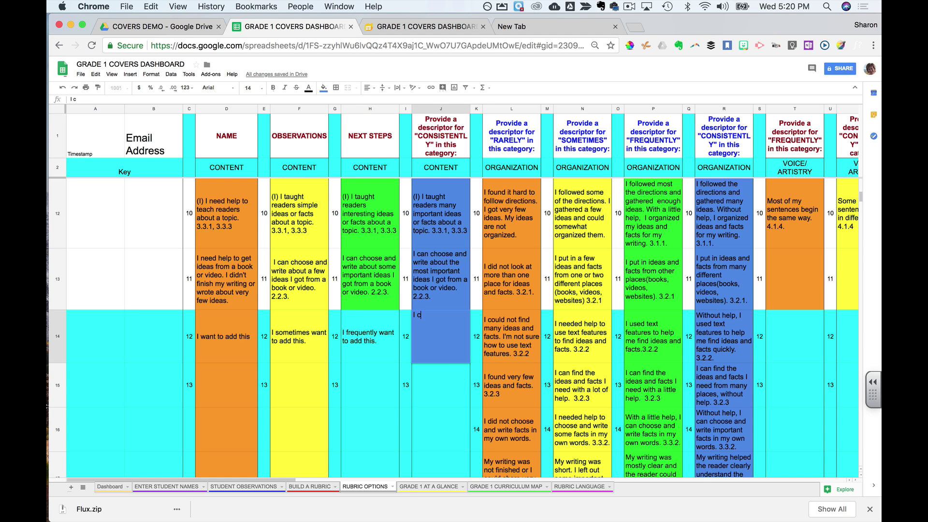
text(onsistently want to add this.)
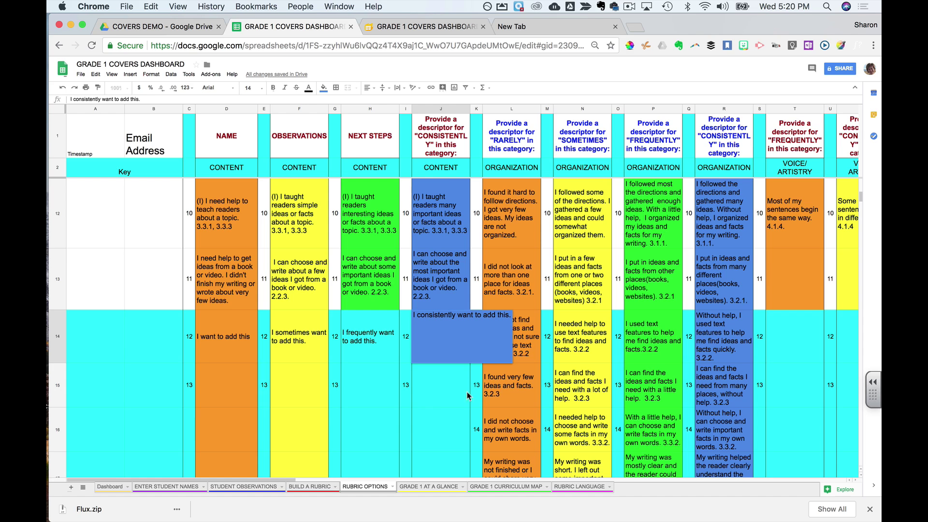
key(Return)
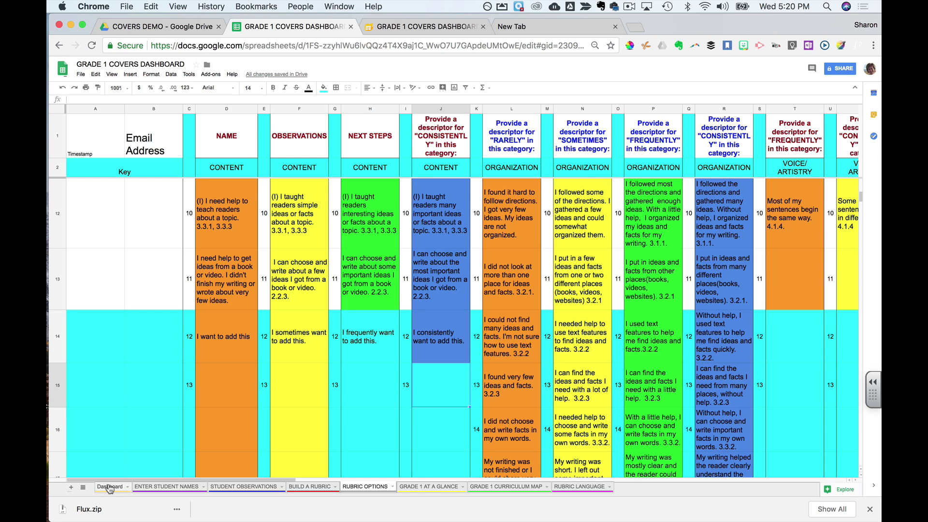
On the Build a Rubric sheet, look through the descriptor choices of Content cell C6 for the custom option 12, leaving the cell empty
click(313, 487)
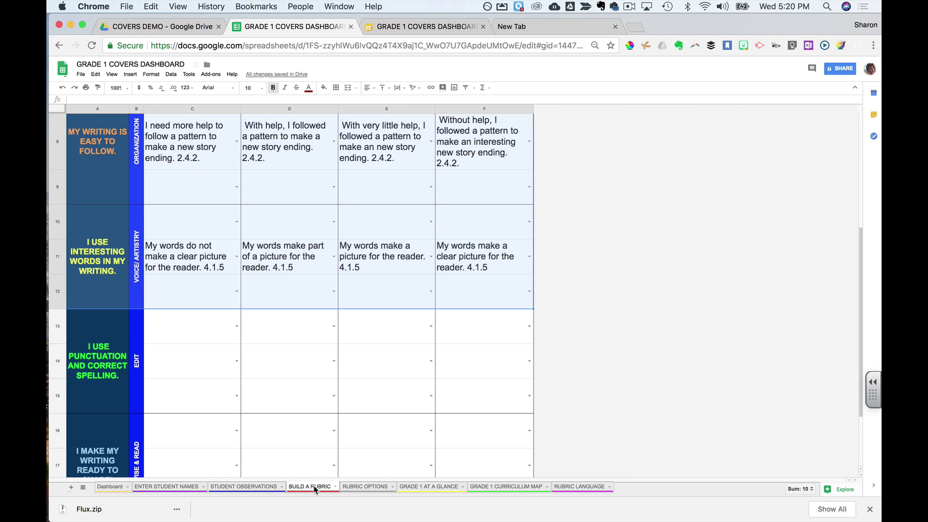
scroll(421, 357, up, 5)
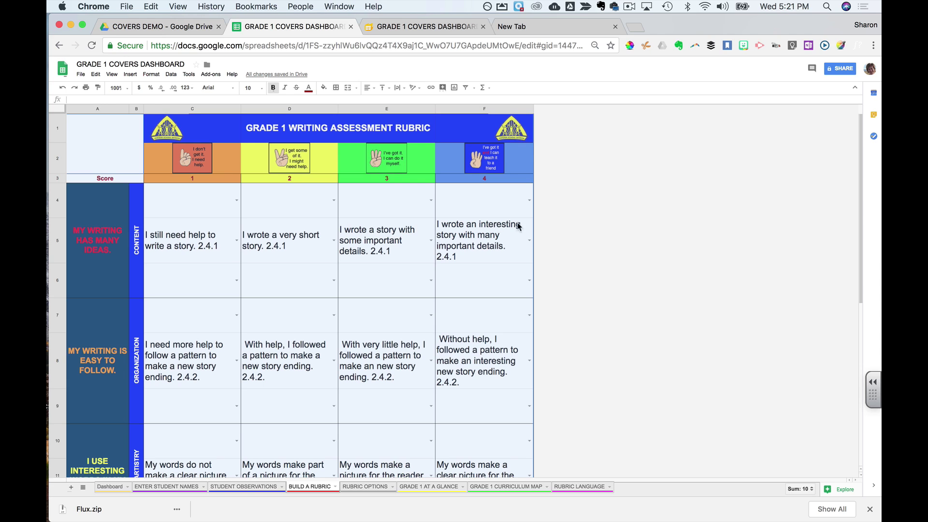
click(237, 280)
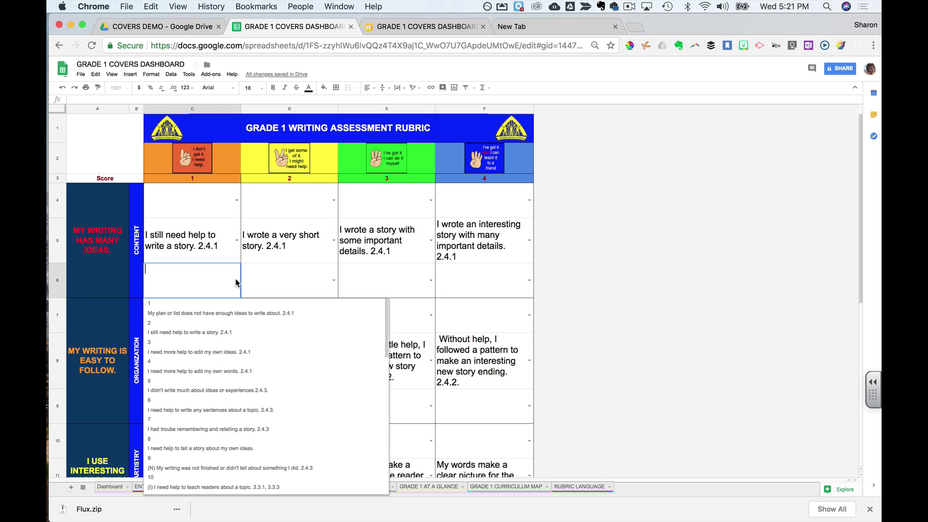
scroll(213, 449, down, 3)
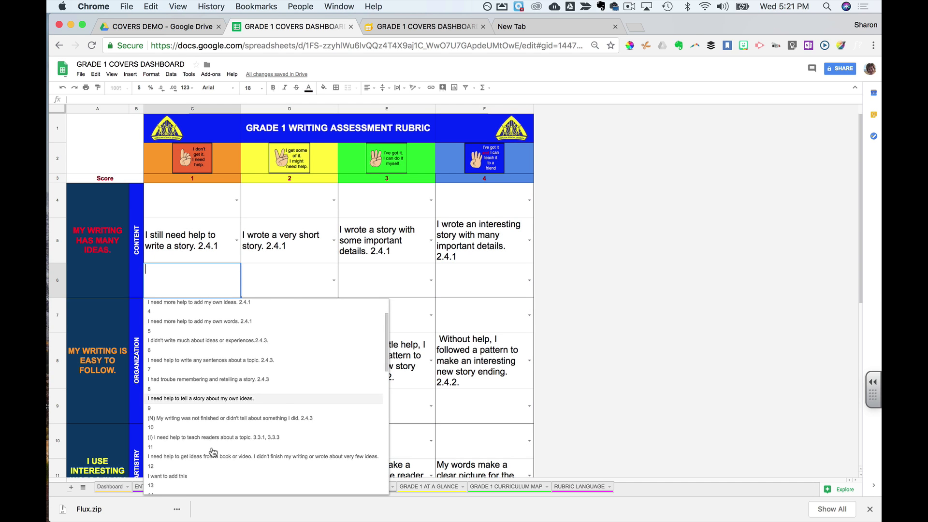
scroll(213, 450, down, 2)
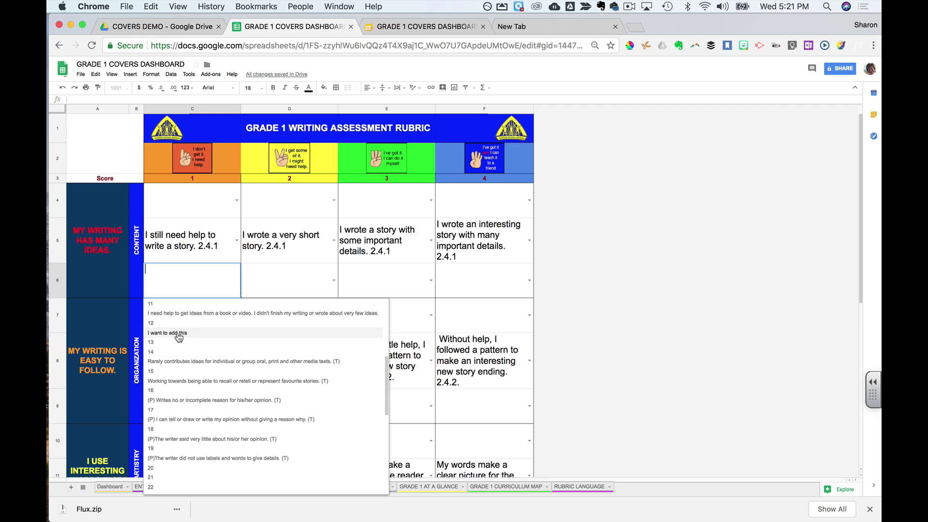
scroll(178, 337, down, 2)
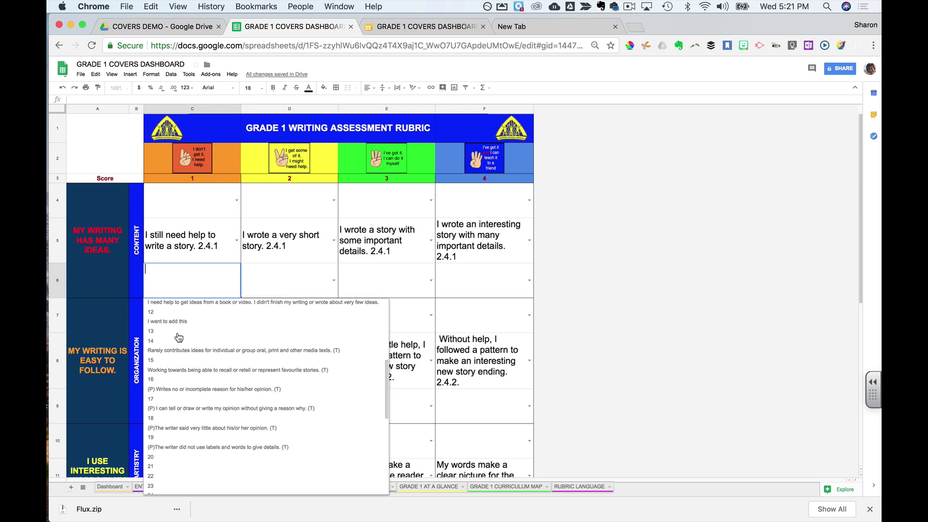
scroll(179, 337, up, 3)
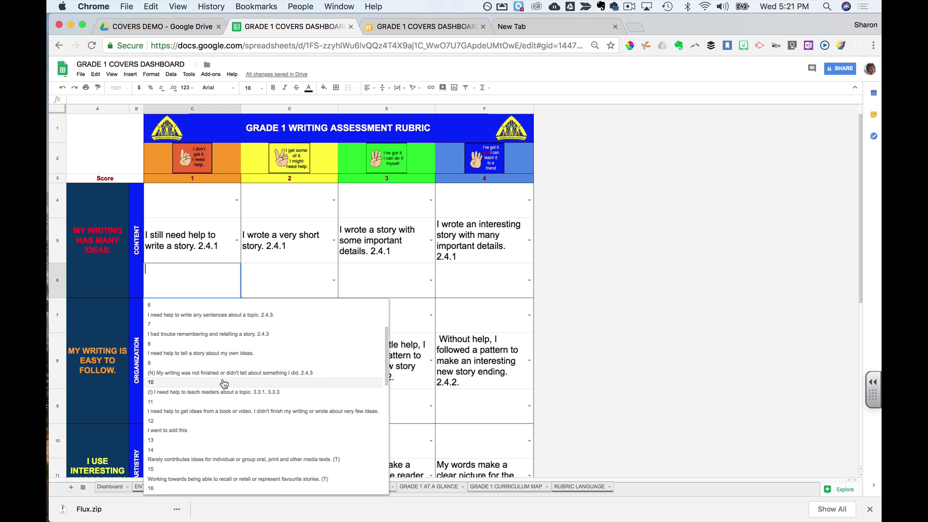
scroll(224, 384, down, 1)
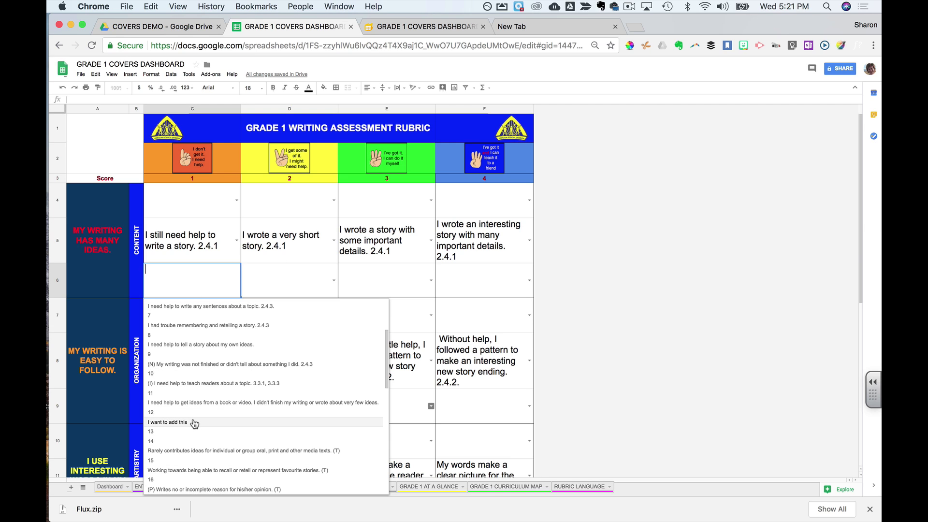
click(575, 279)
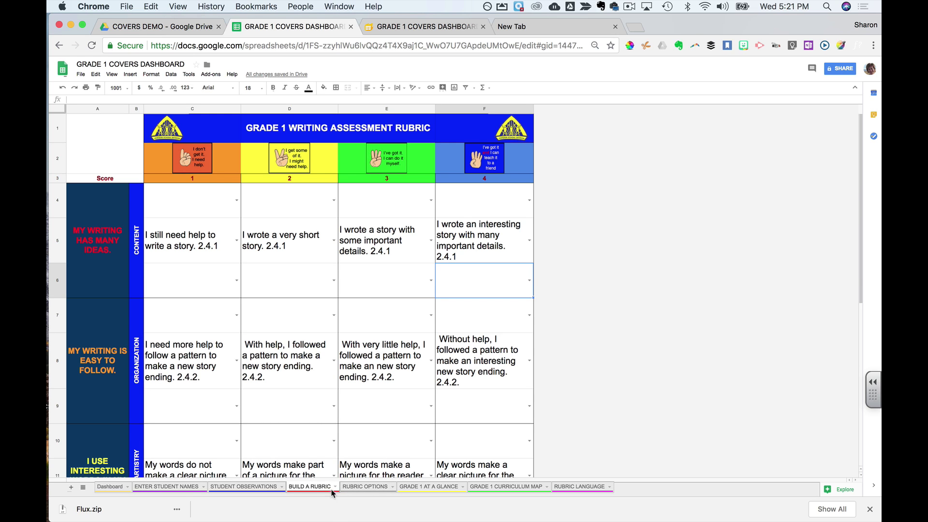
Clear the four custom Content descriptors for option 12 in cells D14, F14, H14 and J14 of the Rubric Options sheet
click(110, 487)
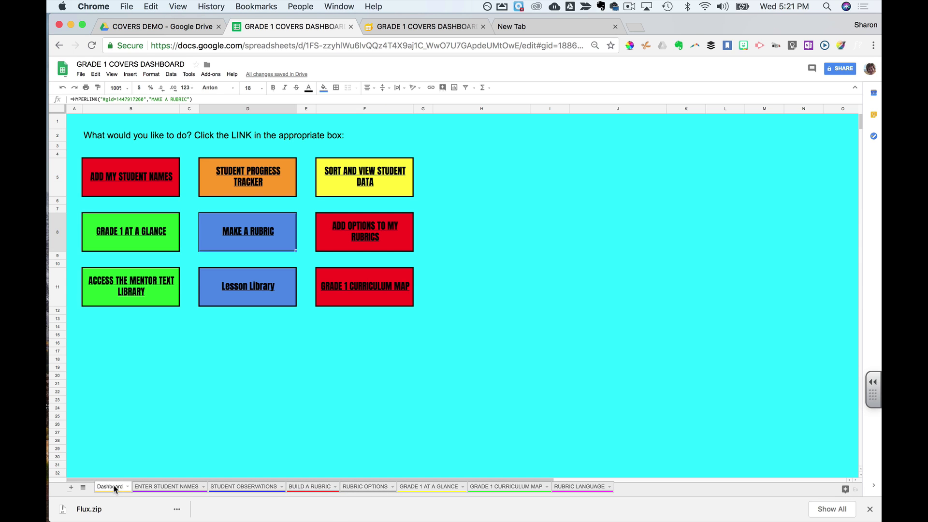
mouse_move(399, 227)
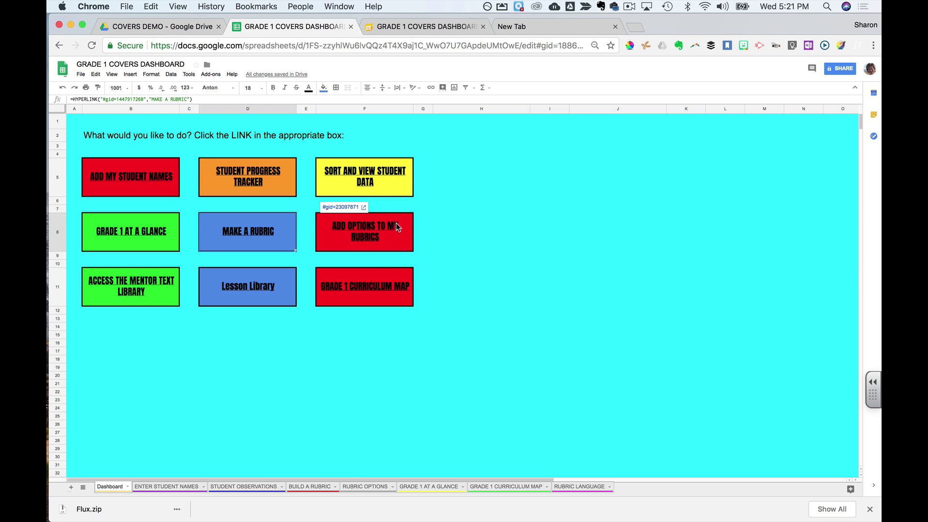
click(373, 489)
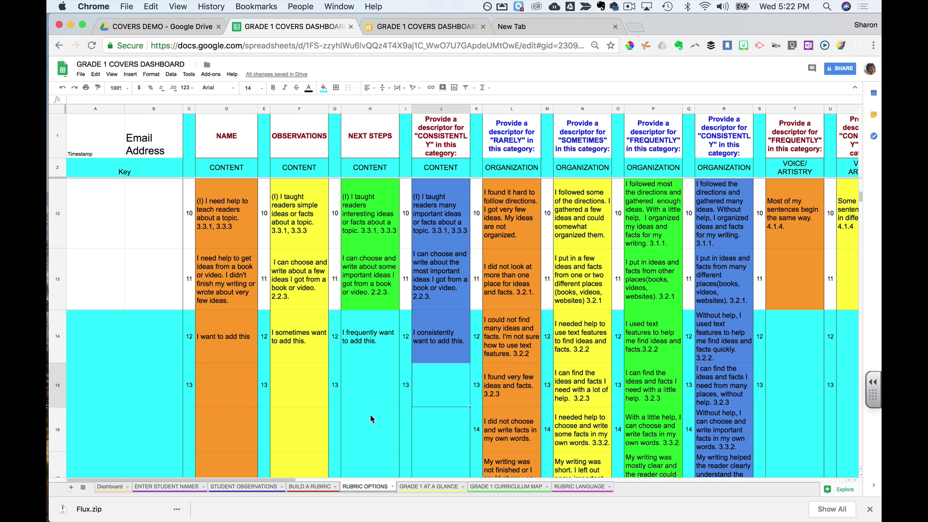
click(231, 344)
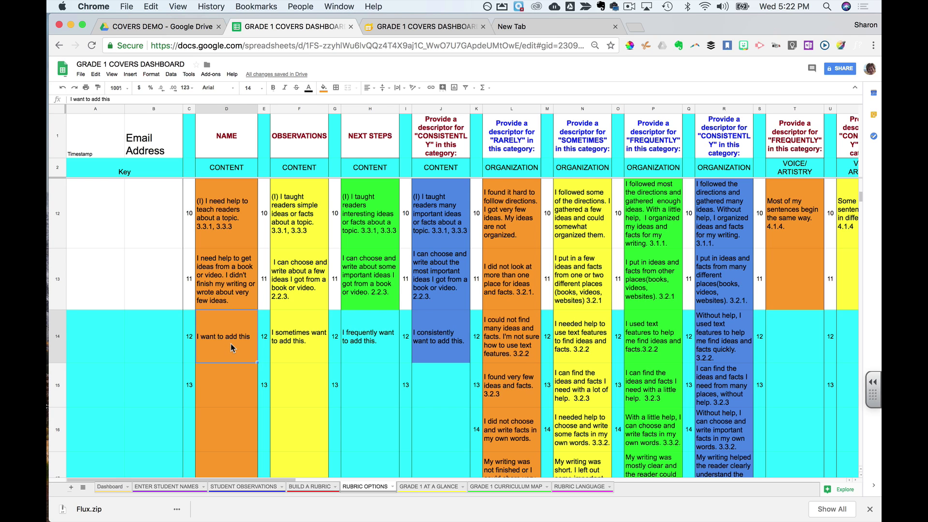
key(Delete)
click(311, 347)
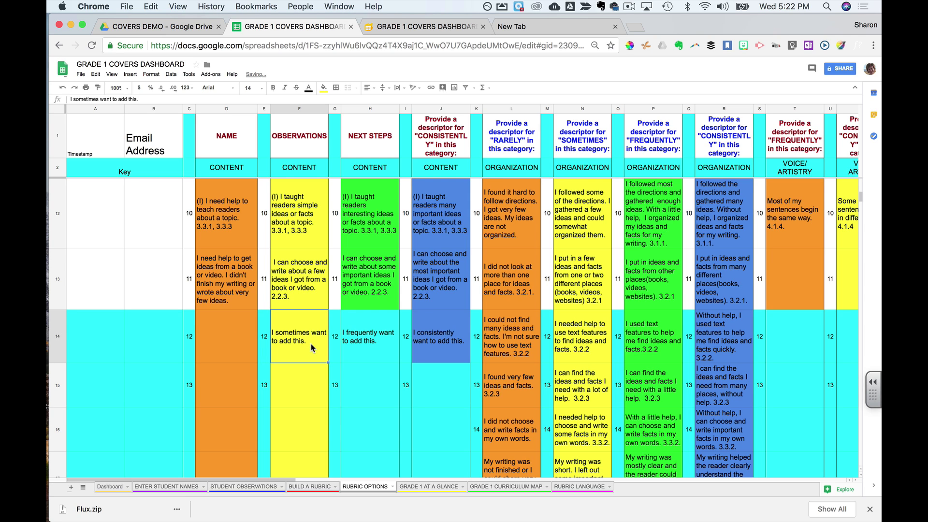
key(Delete)
click(392, 342)
key(Delete)
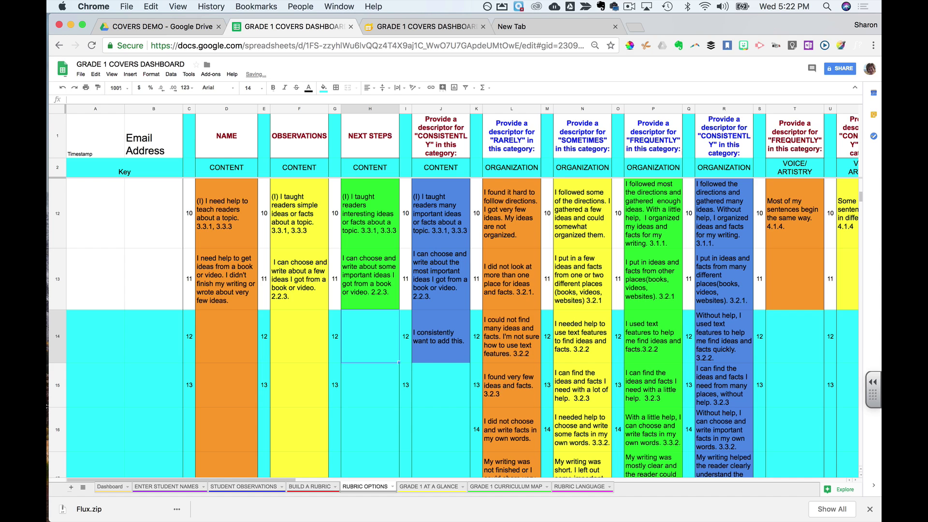
click(450, 348)
key(Delete)
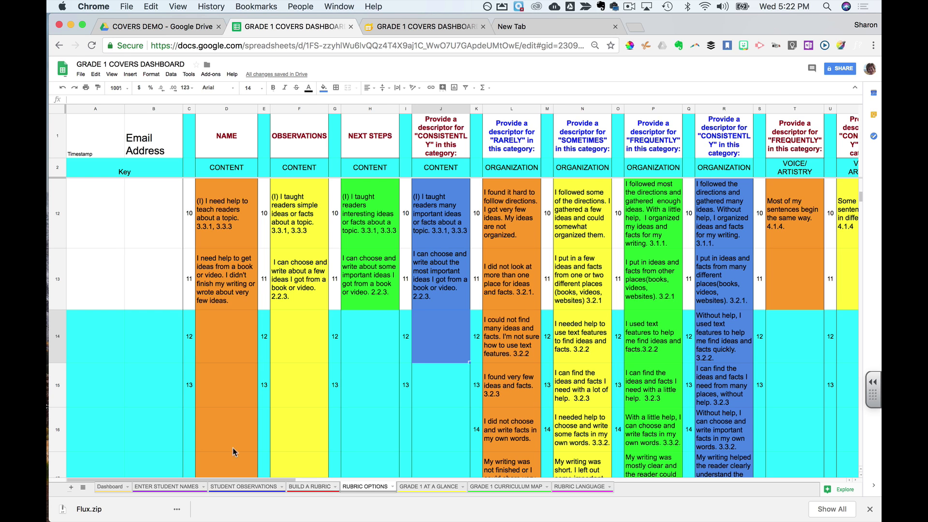
Open the Mentor Text Library web page from the Dashboard sheet and review its instructions and filter fields
click(110, 488)
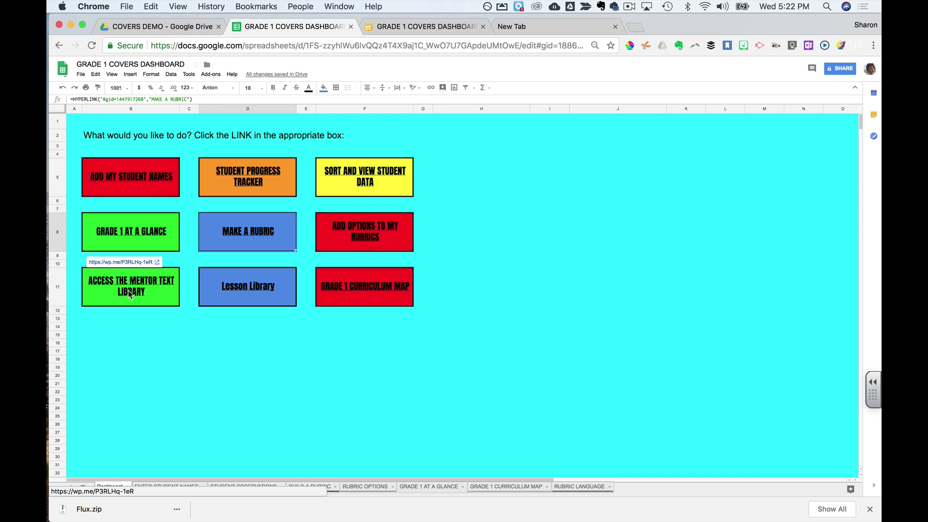
click(121, 264)
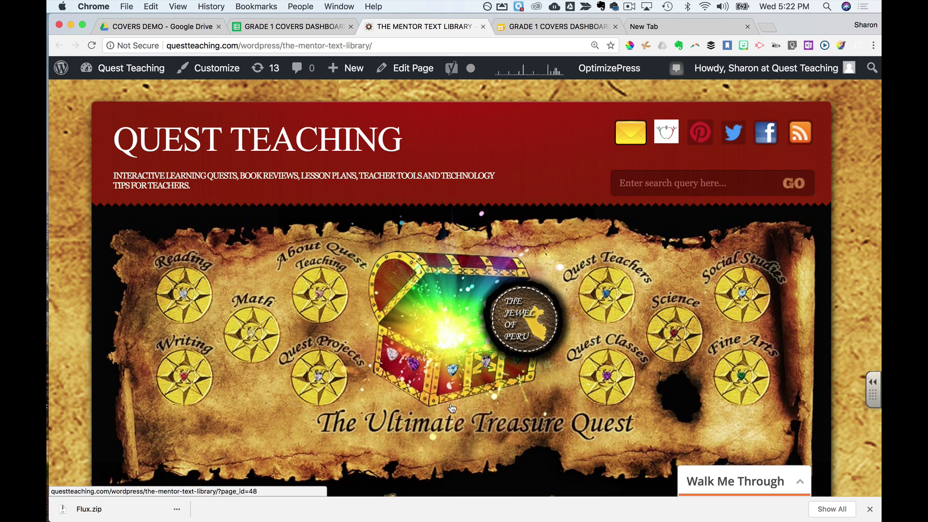
scroll(455, 376, down, 5)
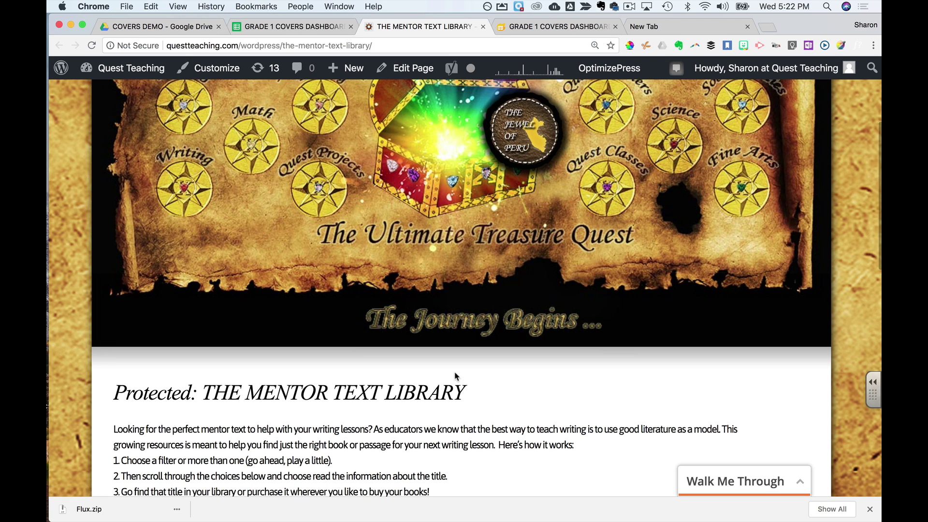
scroll(455, 374, down, 4)
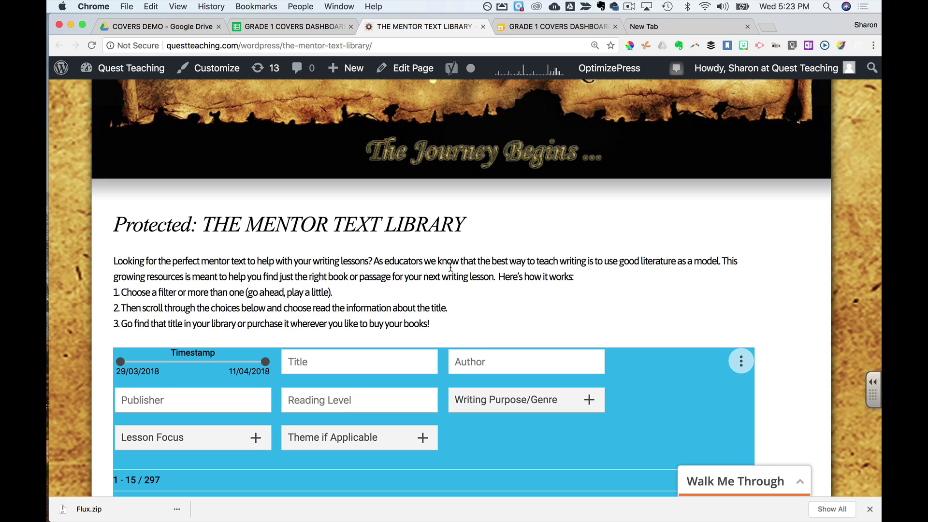
scroll(491, 269, up, 10)
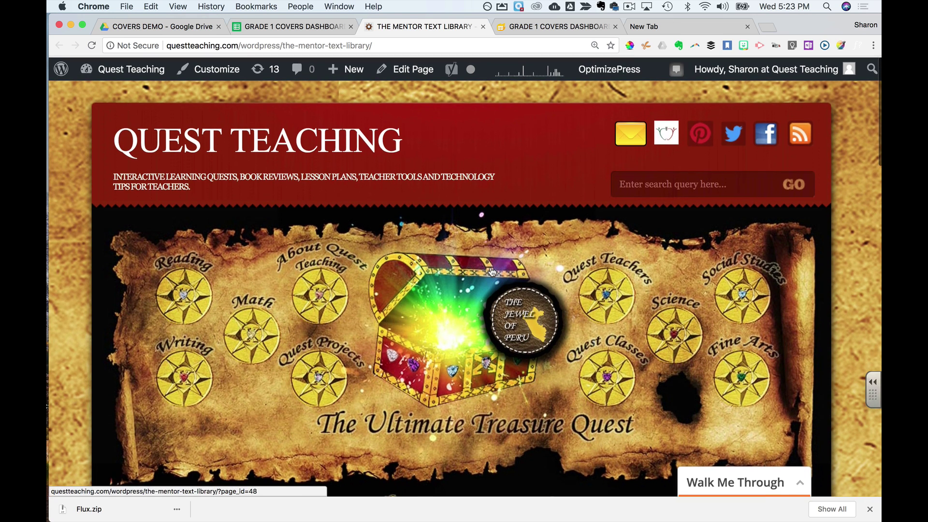
scroll(492, 272, down, 8)
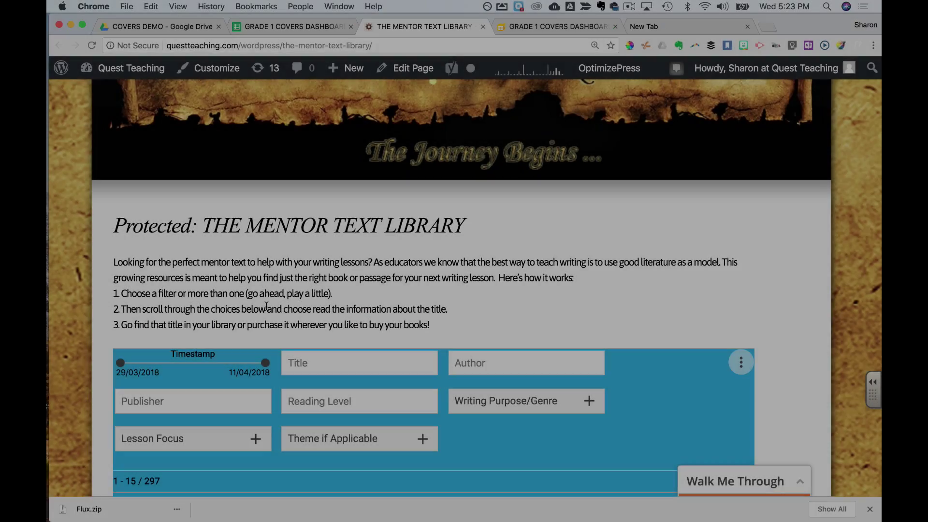
scroll(265, 306, down, 4)
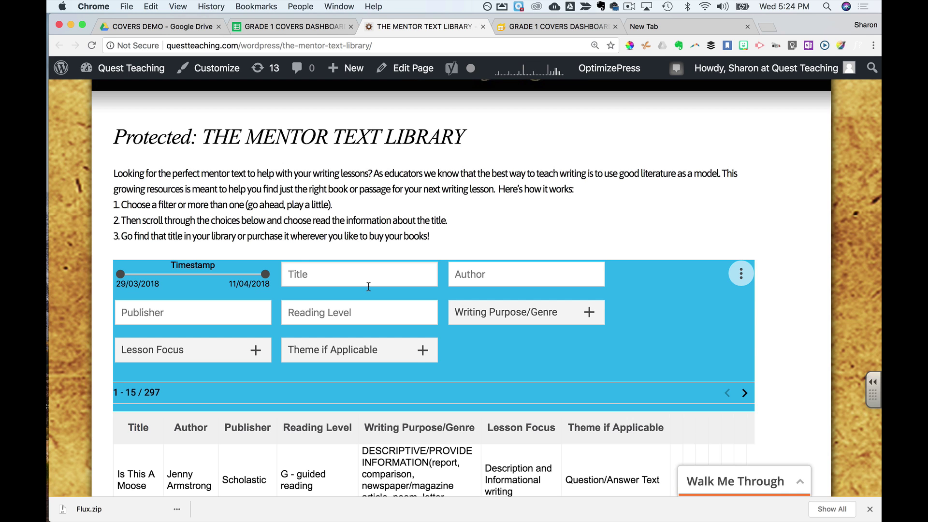
Search the Mentor Text Library for the title "Stephanie's ponytail" and clear the Title filter
click(328, 276)
text(Stepha)
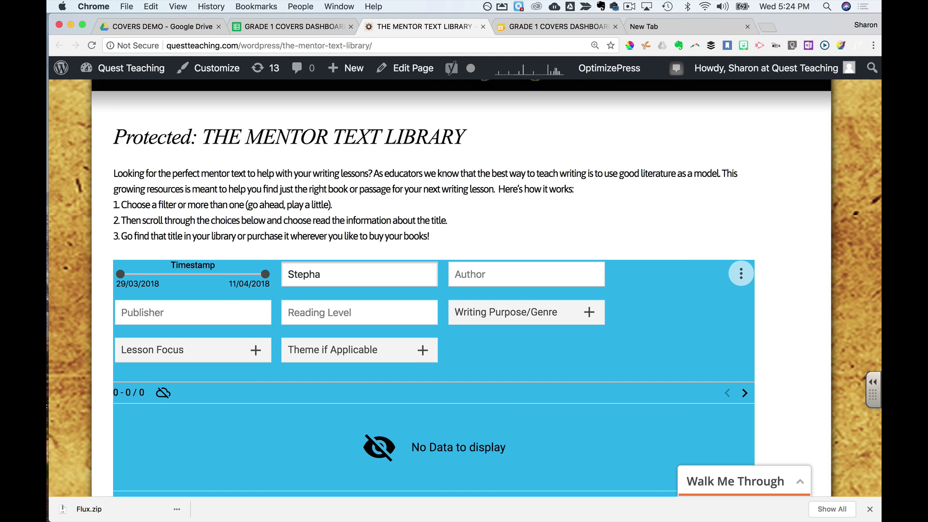
text(nie's poinytail)
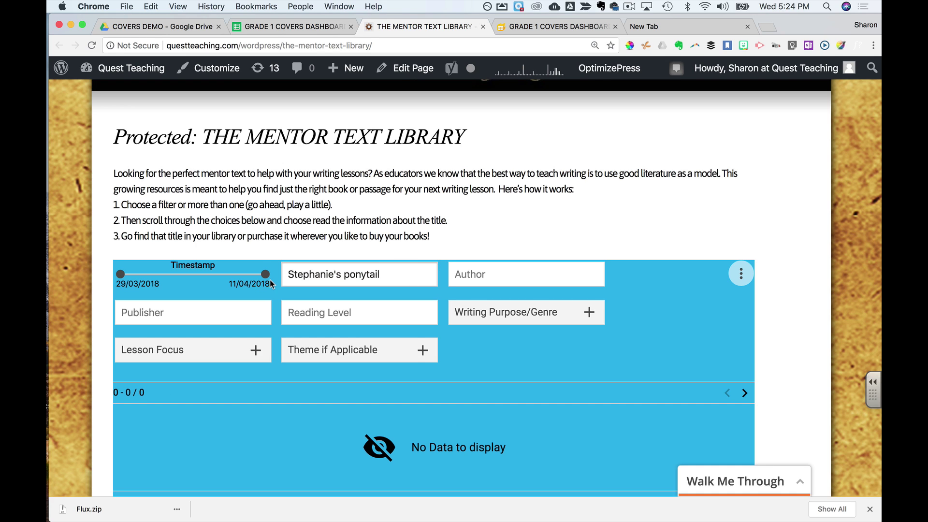
drag(397, 273, 271, 276)
key(BackSpace)
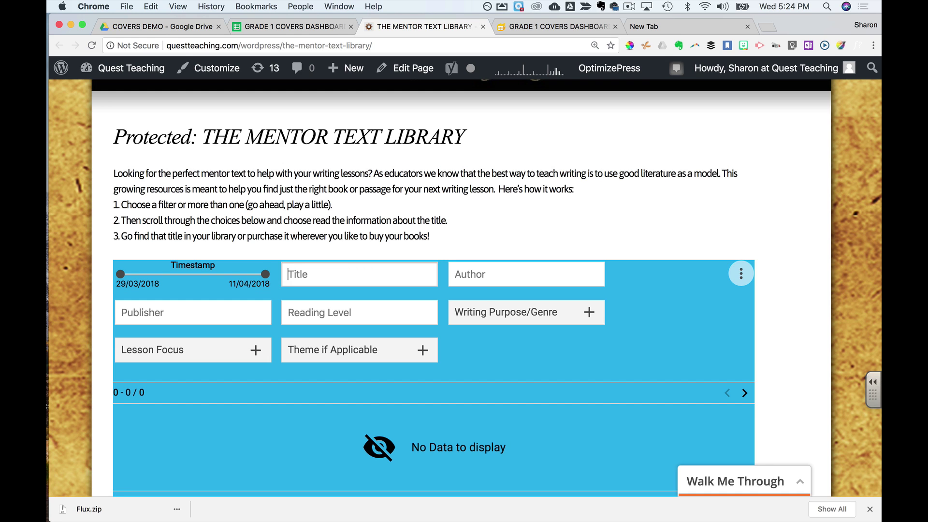
Filter the Mentor Text Library by the author "Robert m", view the matching books, and clear the Author filter
click(486, 272)
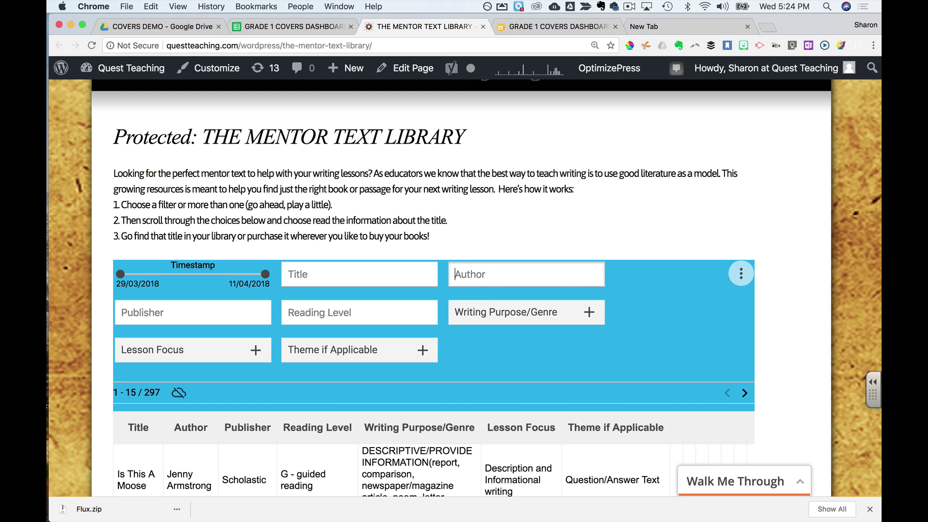
text(Rober)
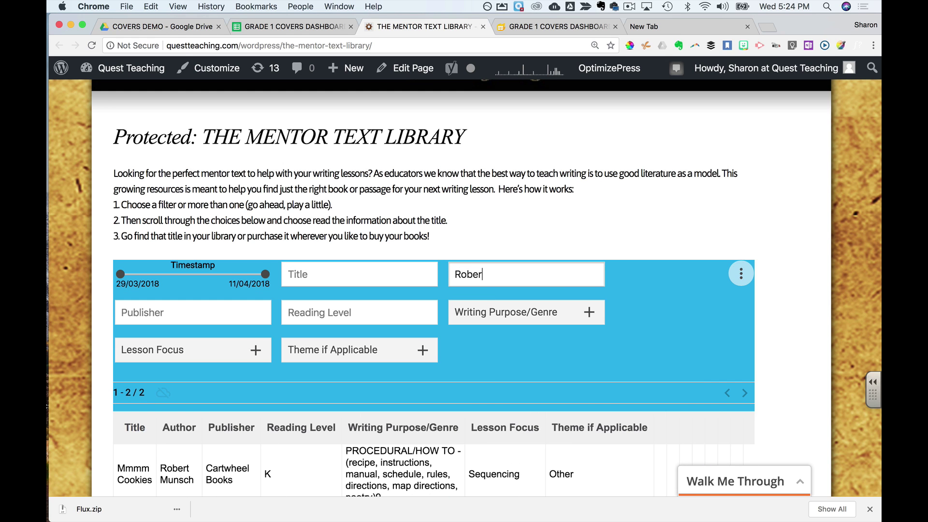
text(t m)
scroll(500, 388, down, 3)
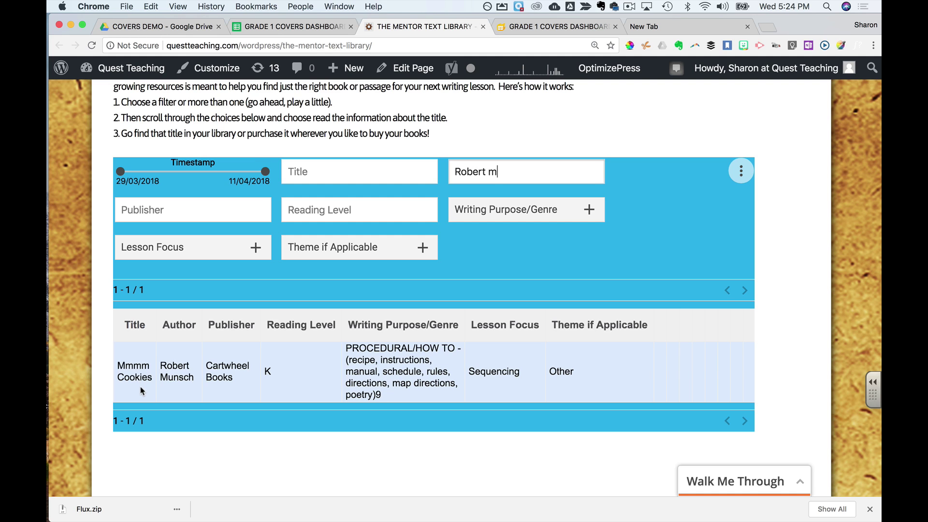
drag(502, 172, 453, 175)
key(BackSpace)
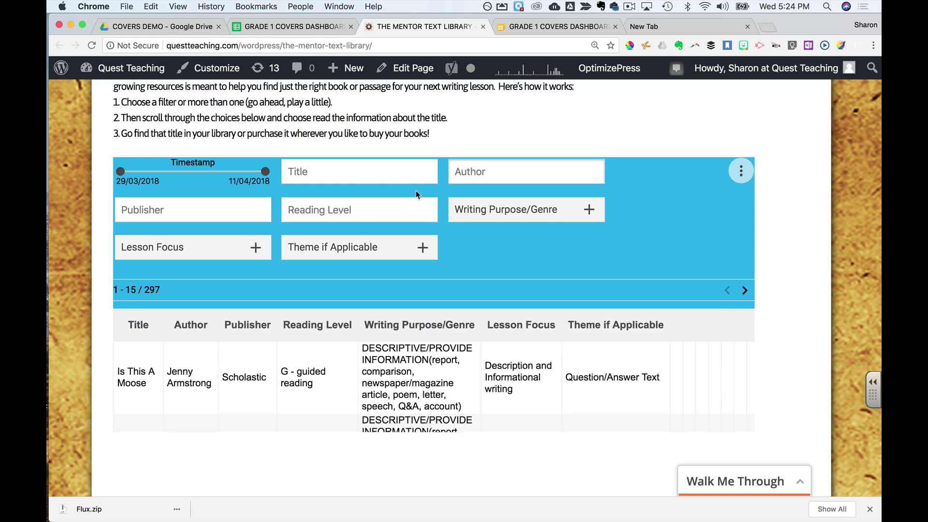
Filter the Mentor Text Library by the reading level "j"
click(364, 206)
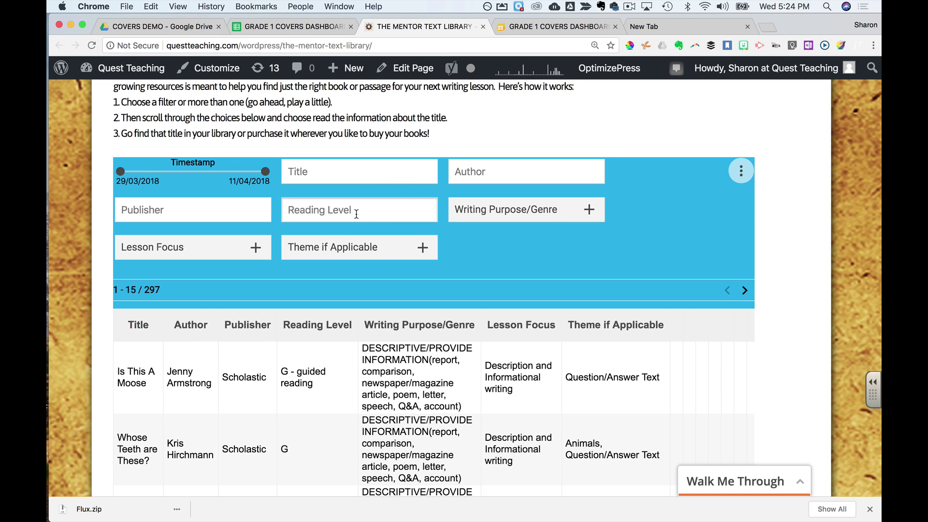
text(j)
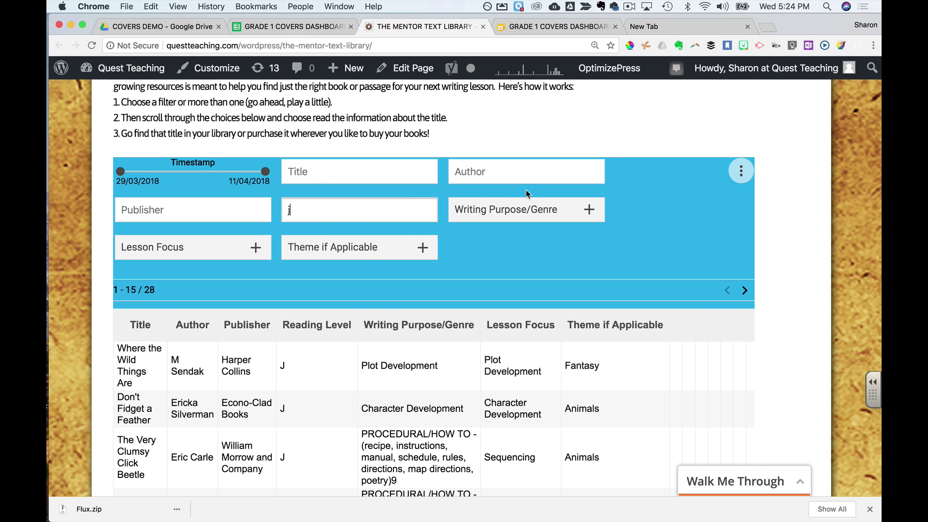
scroll(459, 235, down, 3)
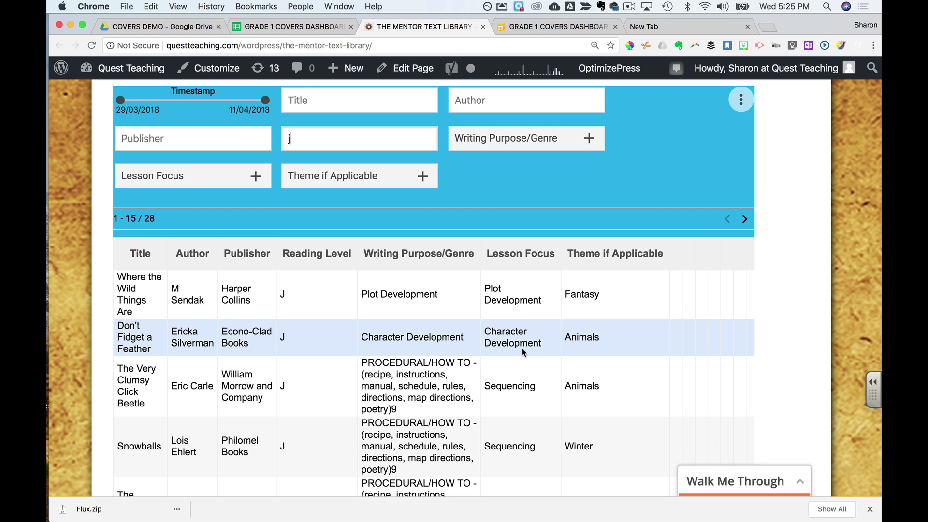
scroll(524, 353, up, 1)
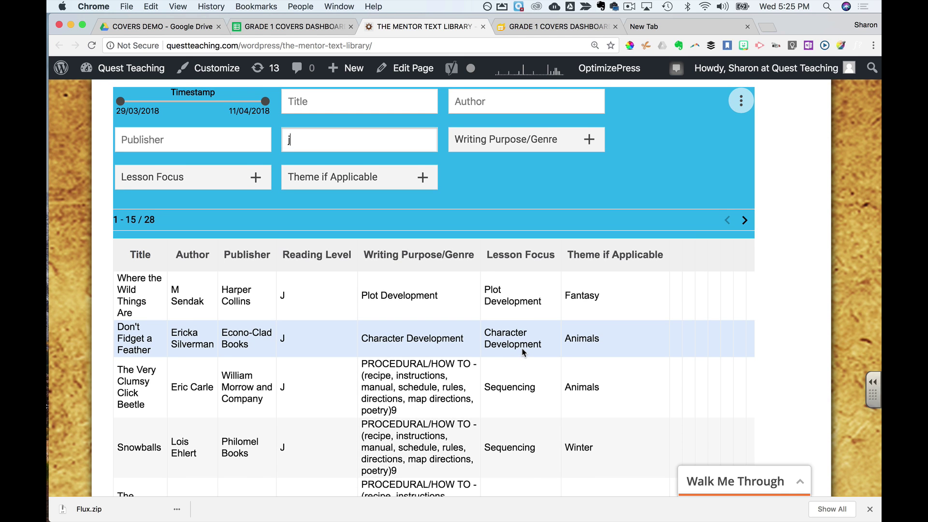
scroll(524, 353, up, 2)
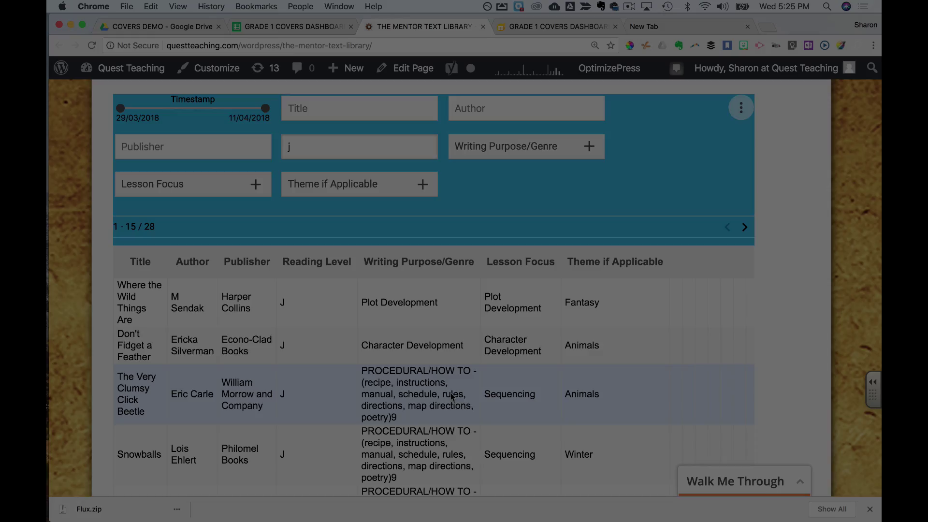
Look through the level J books, examining their writing purpose, lesson focus and theme down to the end of the list
scroll(452, 396, down, 5)
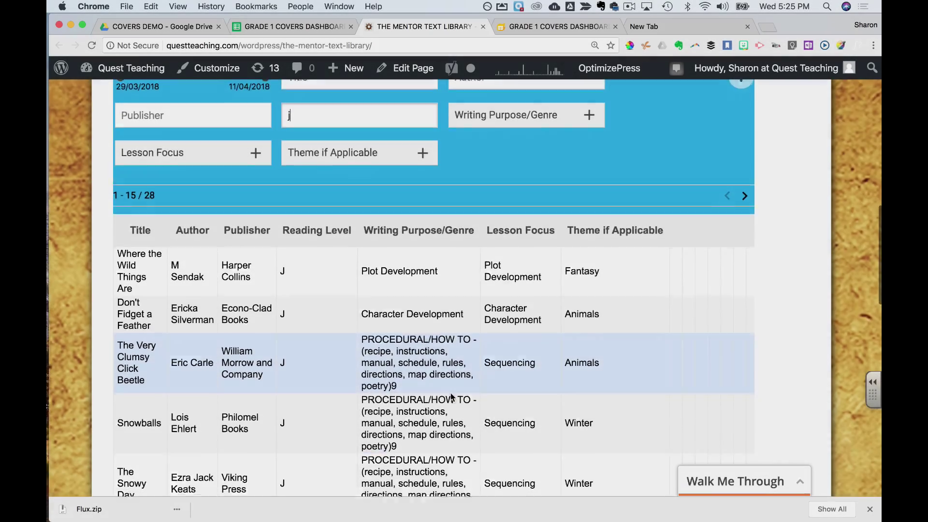
scroll(452, 396, down, 3)
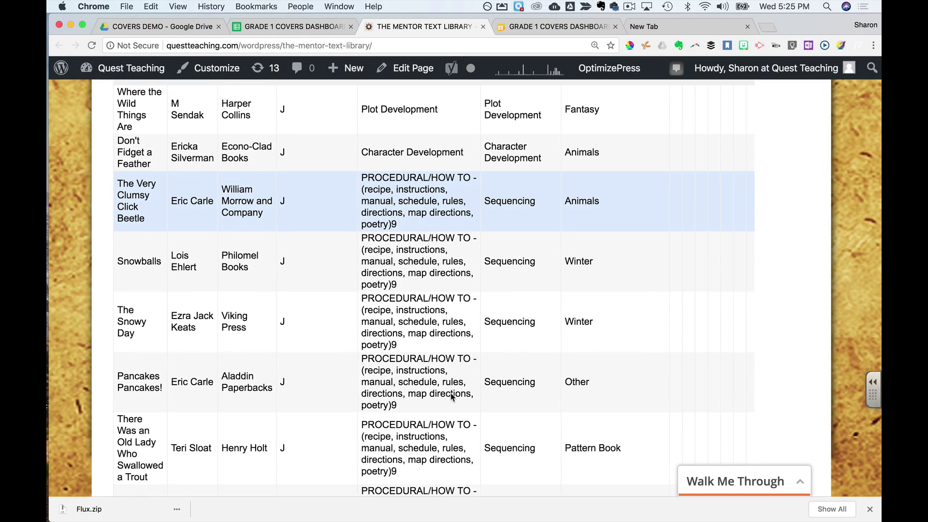
scroll(452, 394, down, 10)
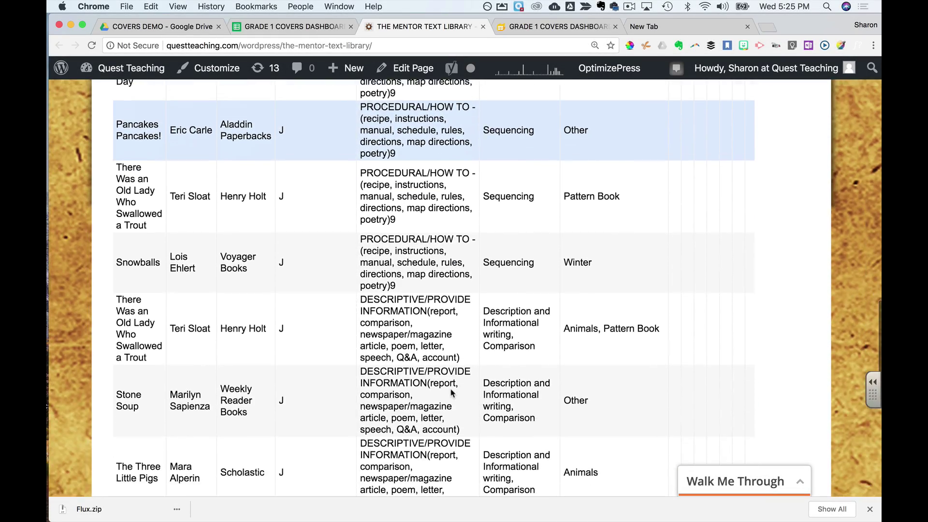
scroll(452, 393, down, 7)
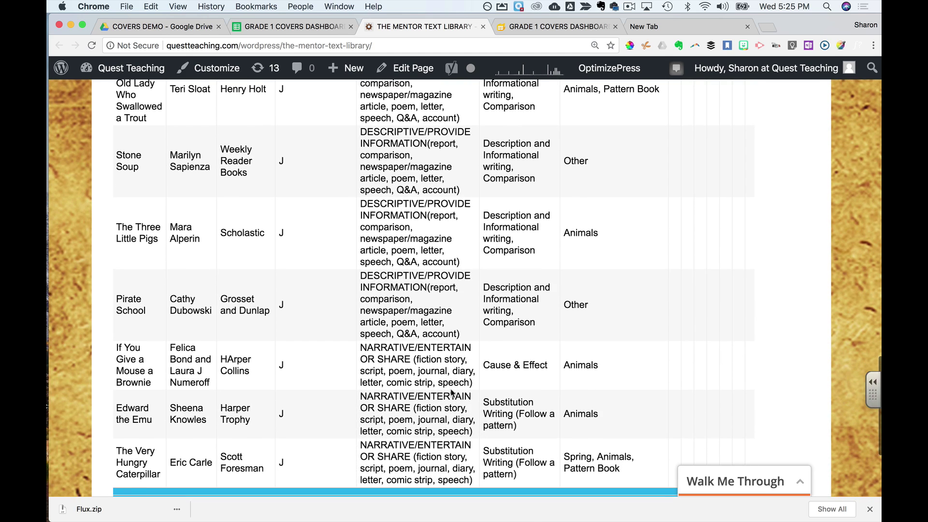
scroll(452, 392, down, 2)
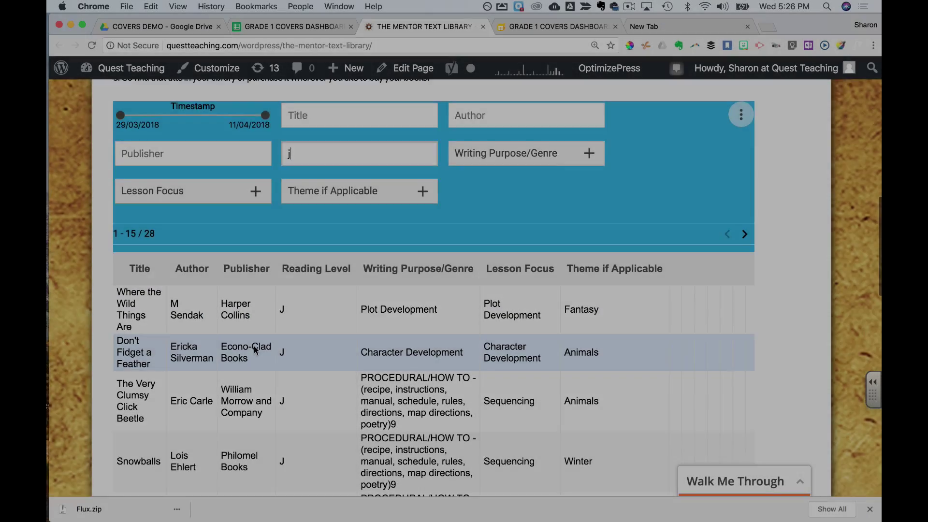
scroll(254, 346, down, 10)
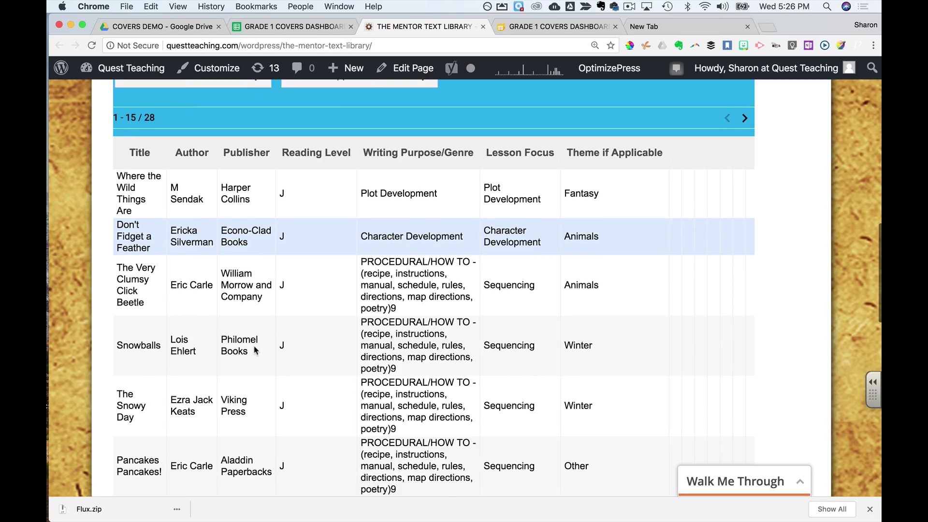
scroll(254, 348, down, 5)
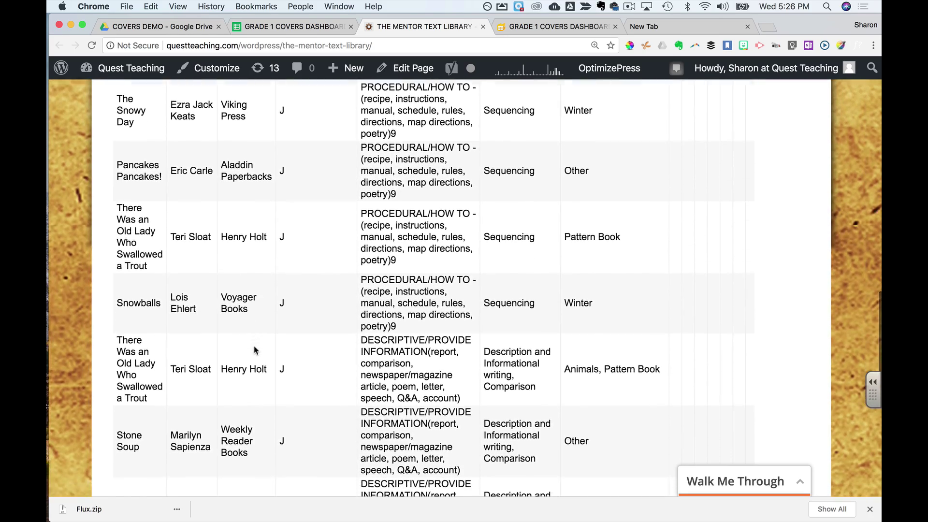
scroll(254, 347, down, 8)
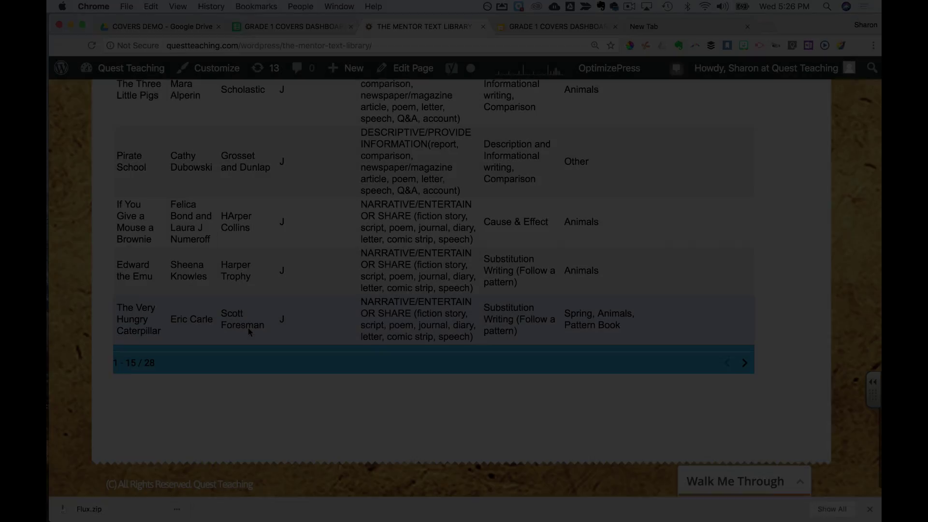
scroll(249, 329, up, 20)
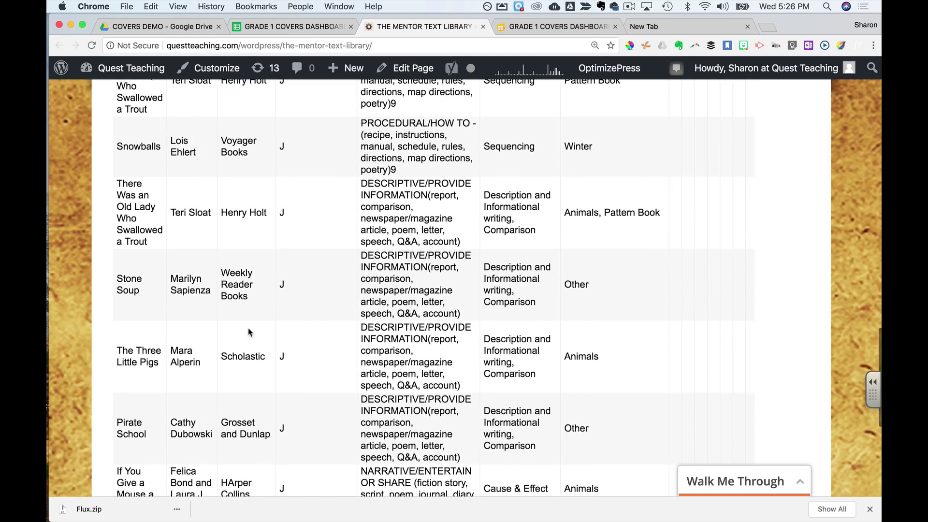
Clear the Reading Level filter of the Mentor Text Library and filter the books by the theme Animals
scroll(249, 345, up, 2)
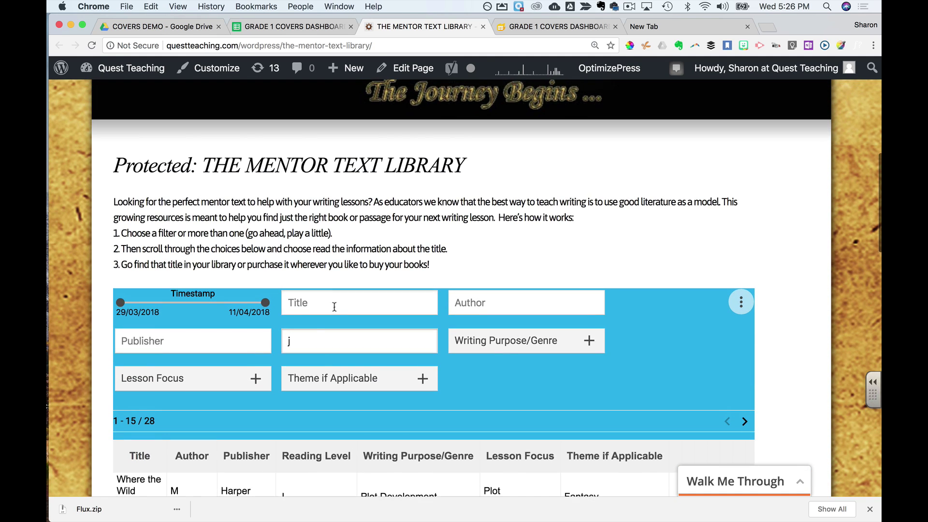
drag(369, 344, 279, 344)
key(BackSpace)
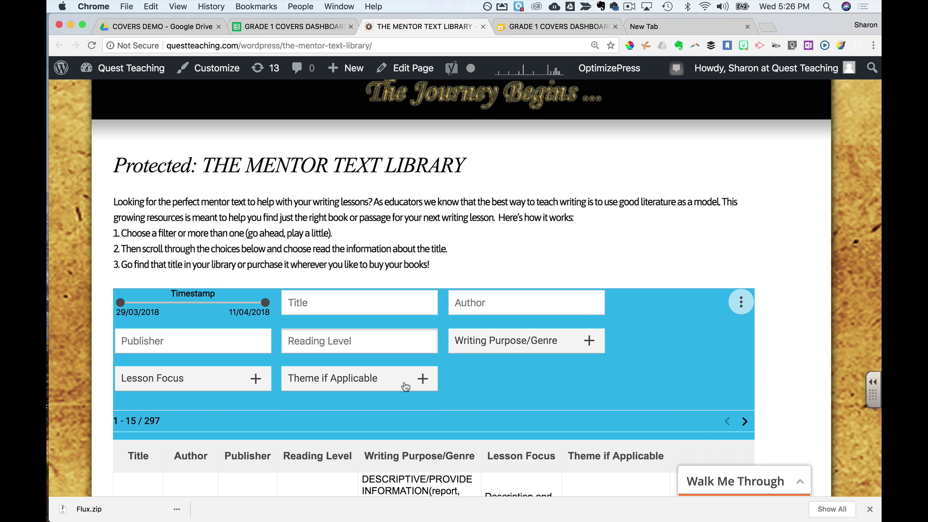
click(411, 380)
click(320, 417)
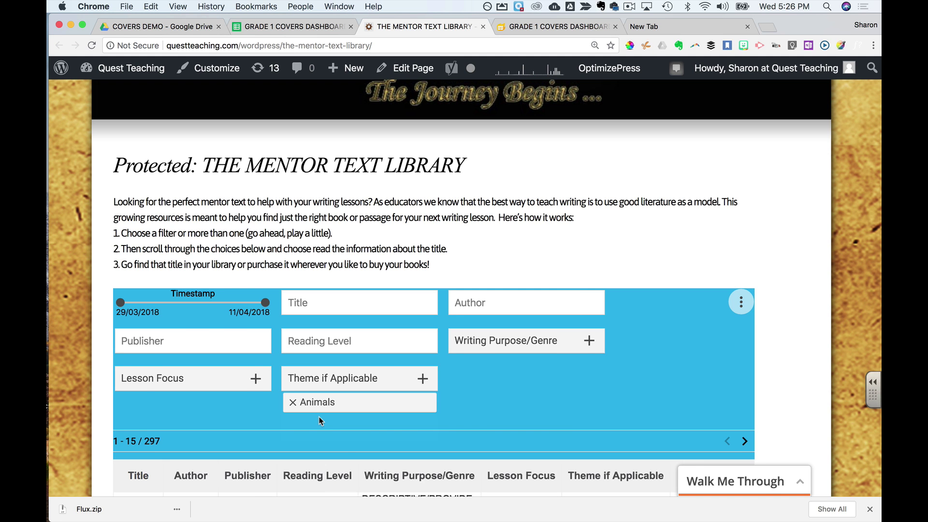
Look through the Animals books, examining their writing purpose and lesson focus down to the end of the page
scroll(374, 487, down, 10)
scroll(374, 487, down, 10)
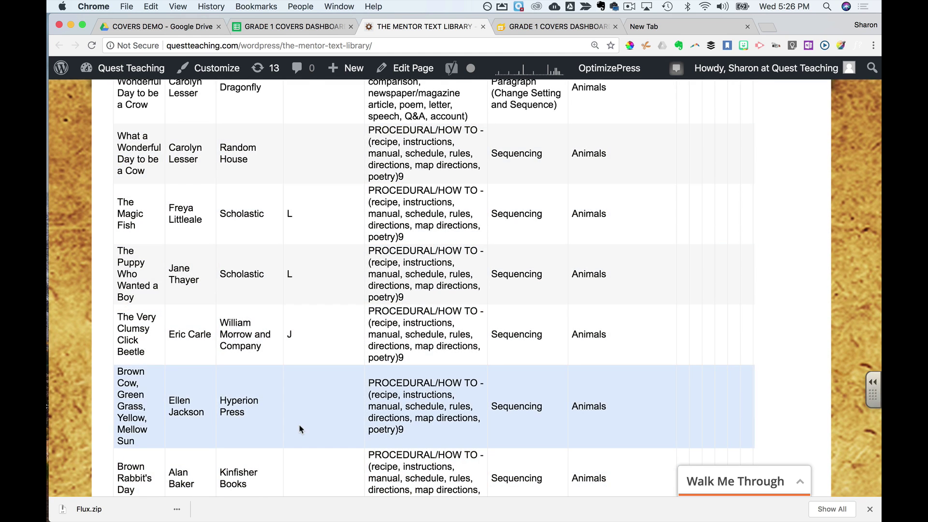
scroll(300, 430, down, 4)
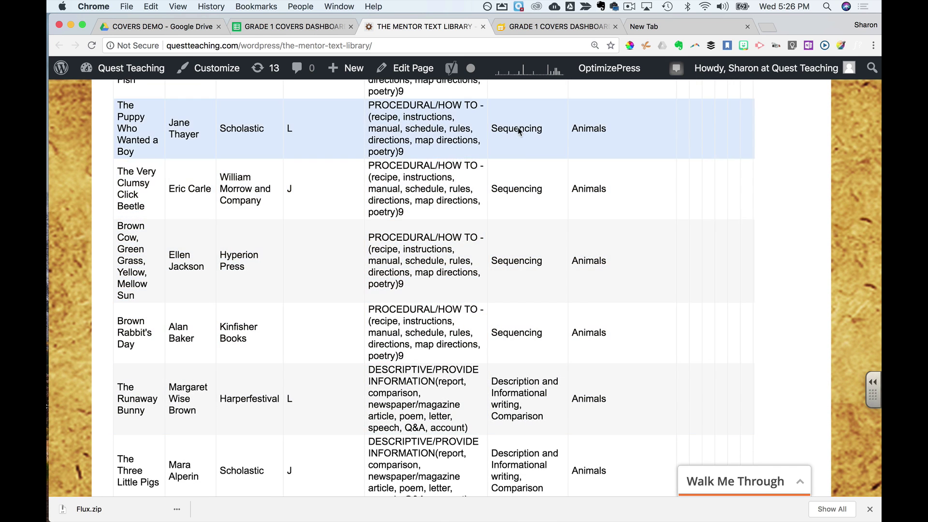
scroll(510, 355, down, 2)
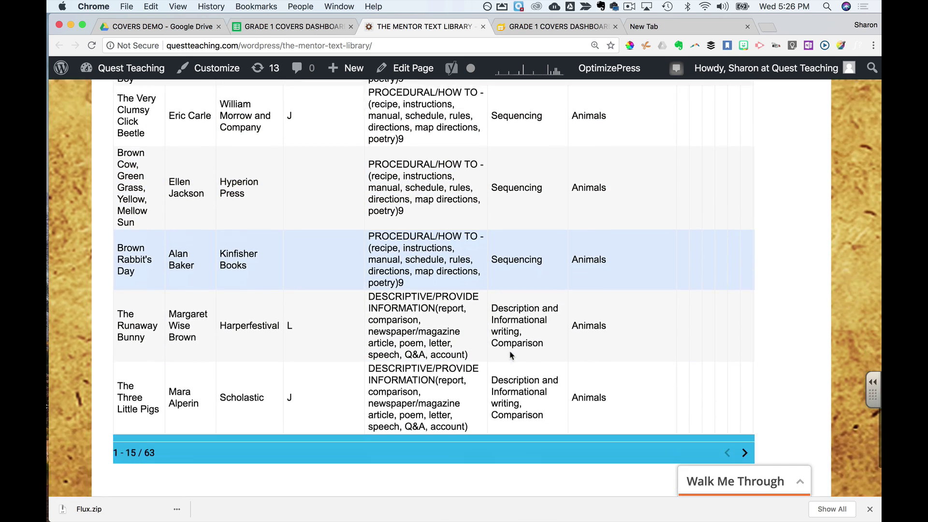
scroll(510, 355, up, 11)
scroll(510, 355, up, 12)
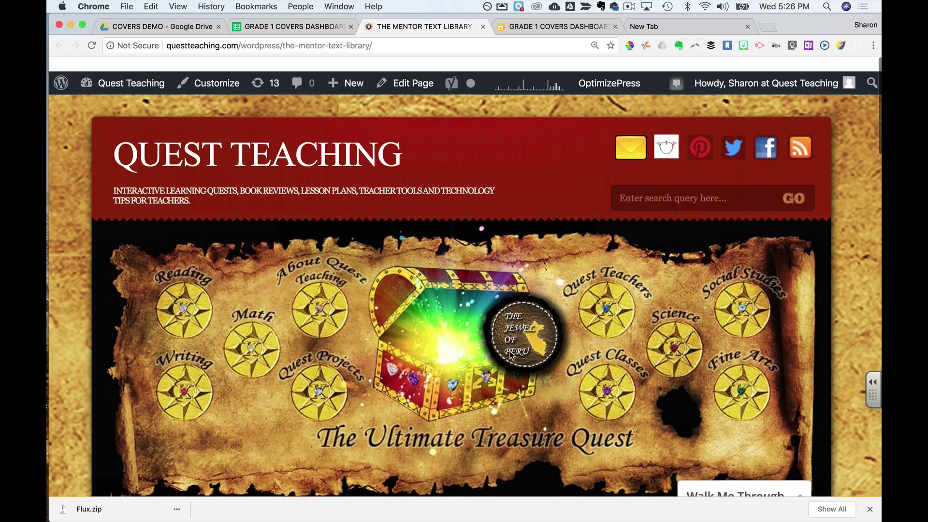
scroll(491, 385, down, 5)
scroll(490, 385, down, 3)
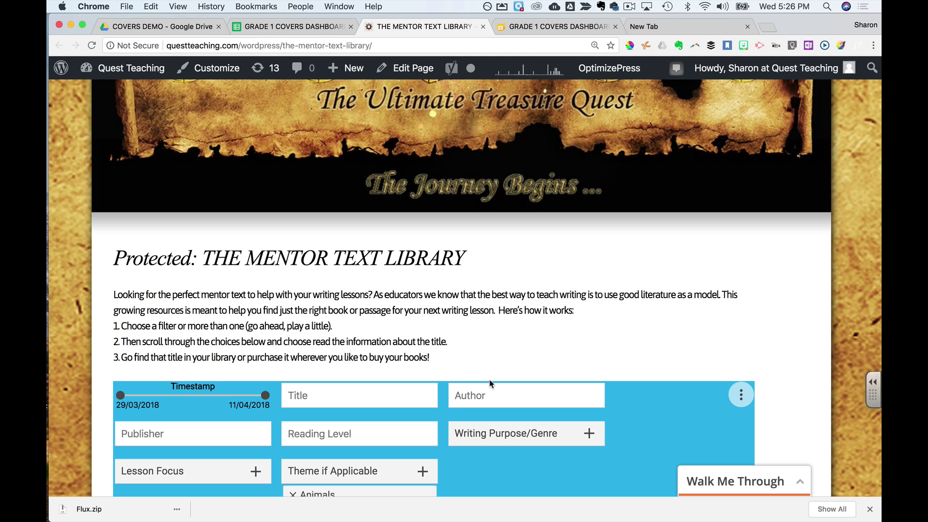
Return to the Grade 1 Covers Dashboard spreadsheet and open the linked Lesson Library
click(302, 31)
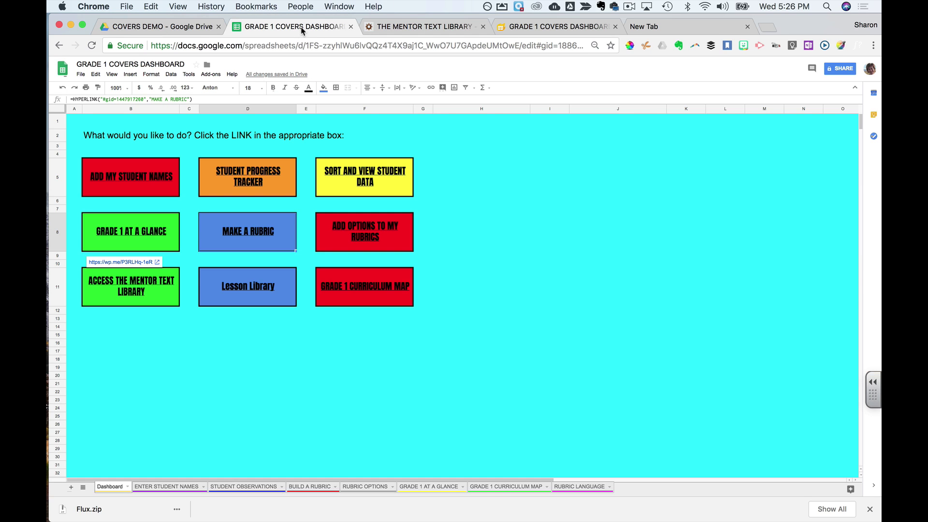
click(250, 291)
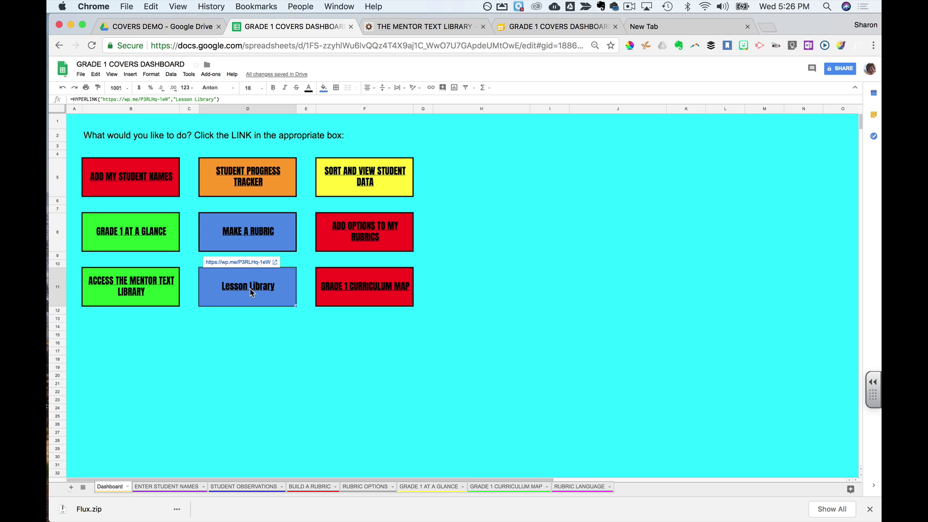
click(238, 263)
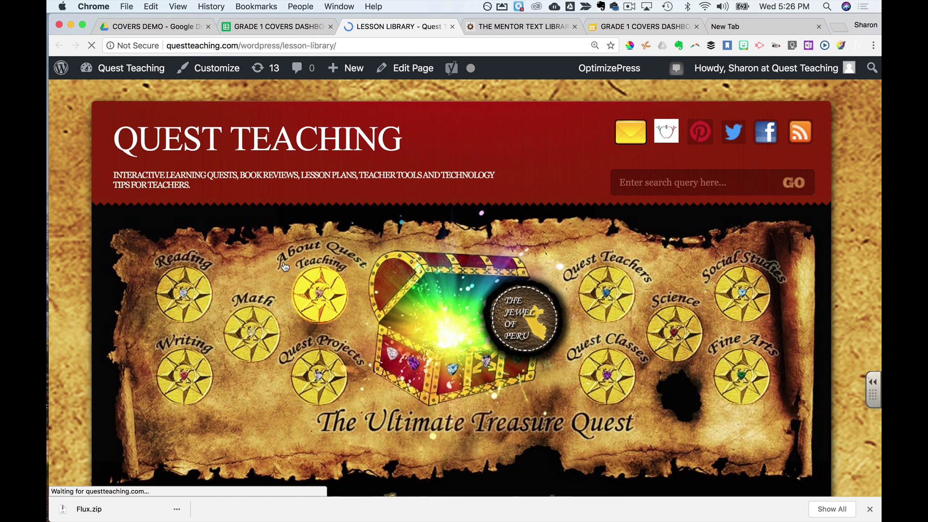
Examine the Lesson Library's instructions, its available filters and the first lessons with their teacher resource, pages, link and topic
scroll(285, 267, down, 5)
scroll(284, 262, down, 1)
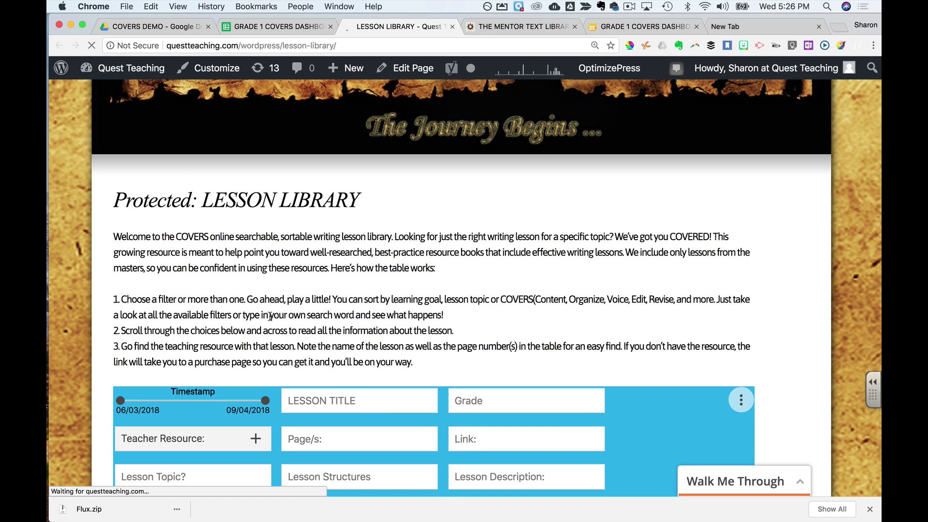
scroll(364, 405, down, 5)
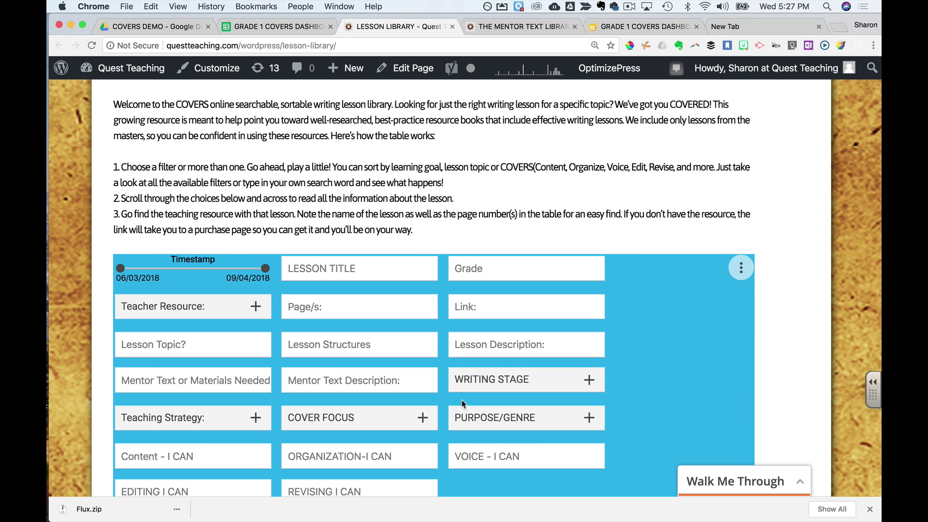
scroll(462, 403, down, 6)
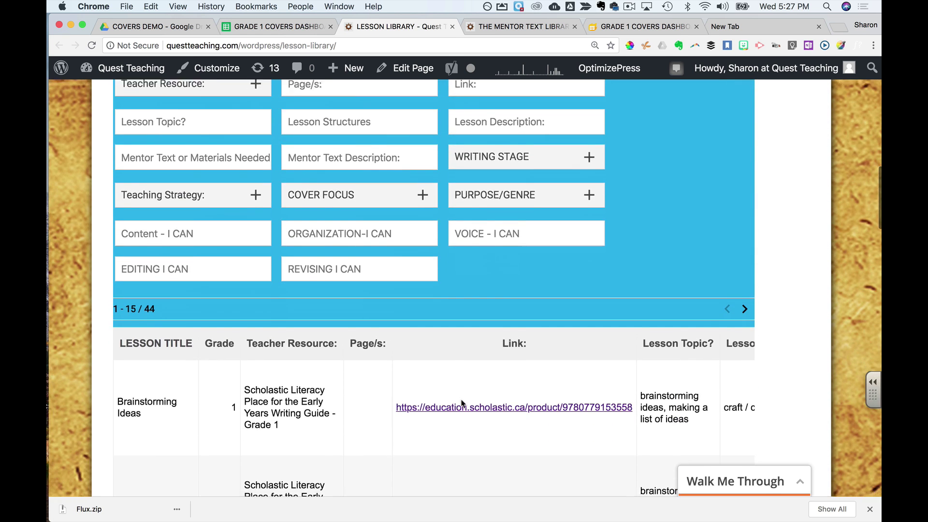
scroll(462, 403, down, 1)
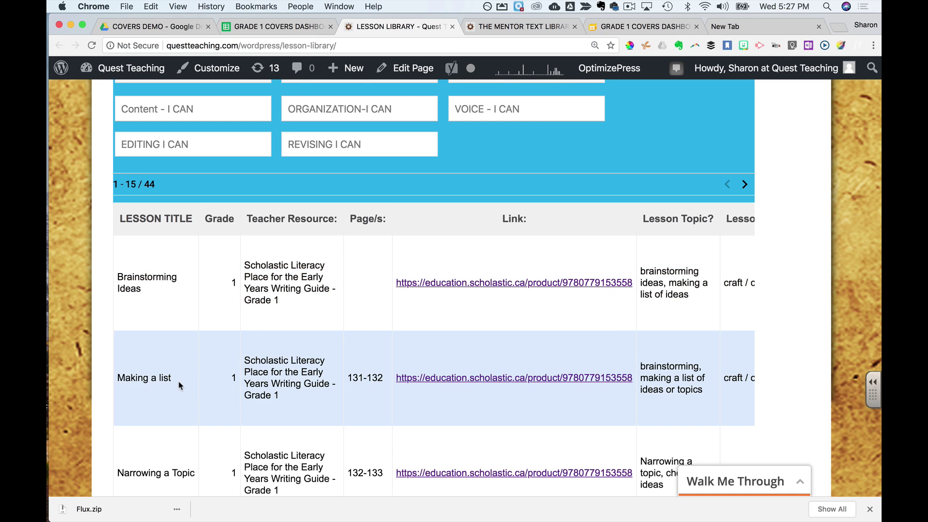
scroll(179, 385, up, 1)
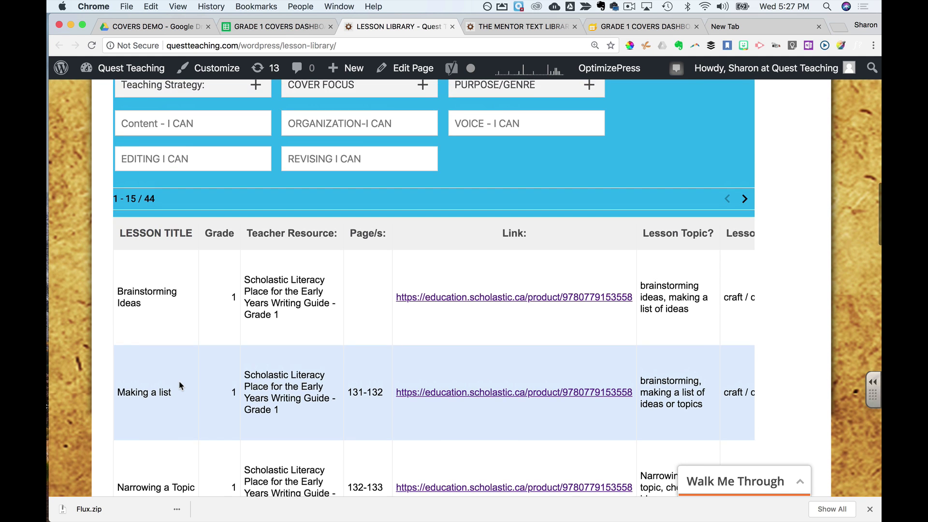
scroll(179, 385, down, 1)
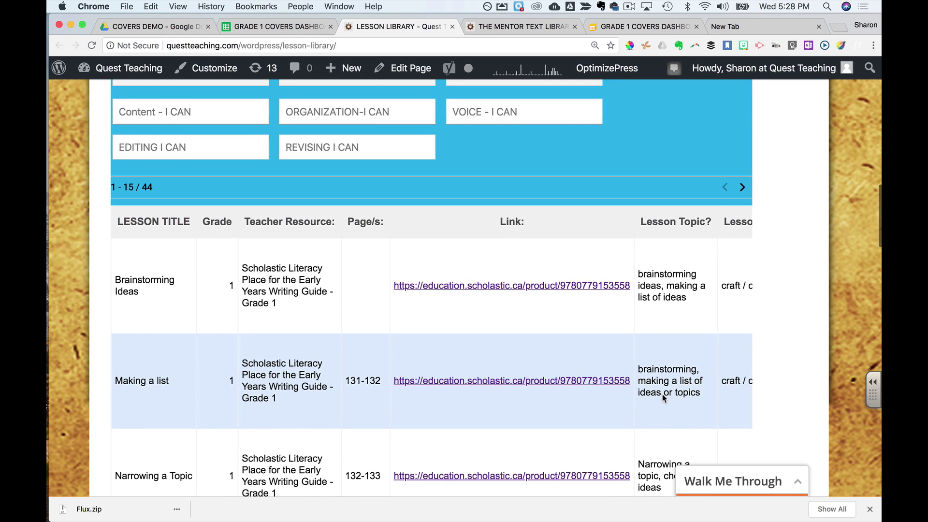
scroll(662, 394, down, 1)
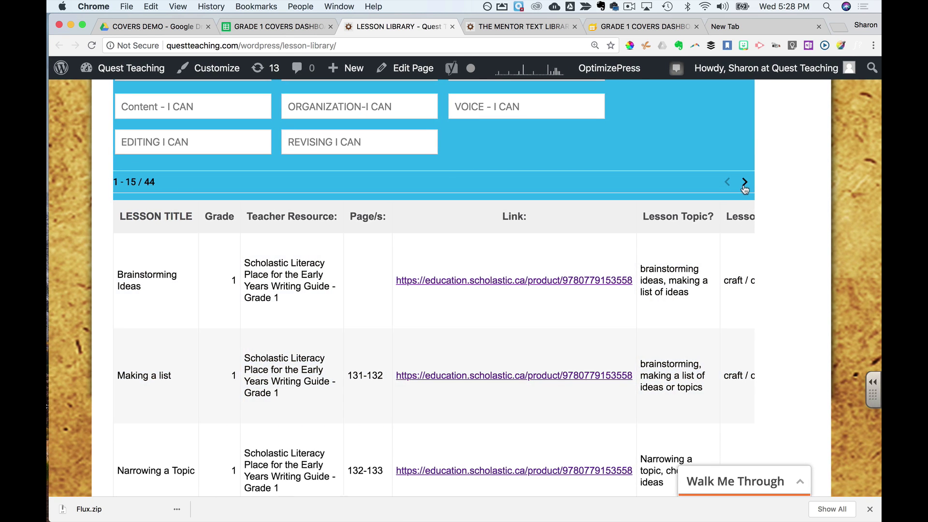
Go to the second page of lessons and examine the table's columns across to the writing stage
click(744, 183)
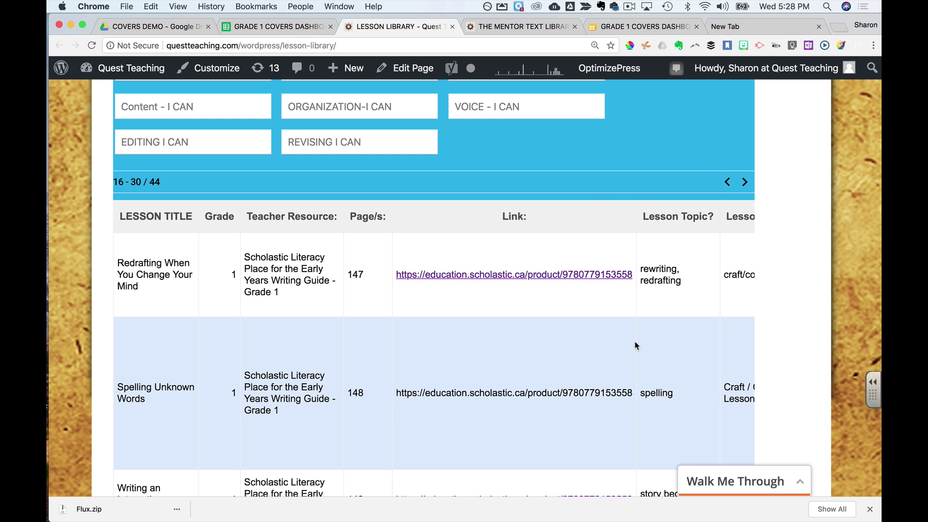
scroll(602, 388, right, 5)
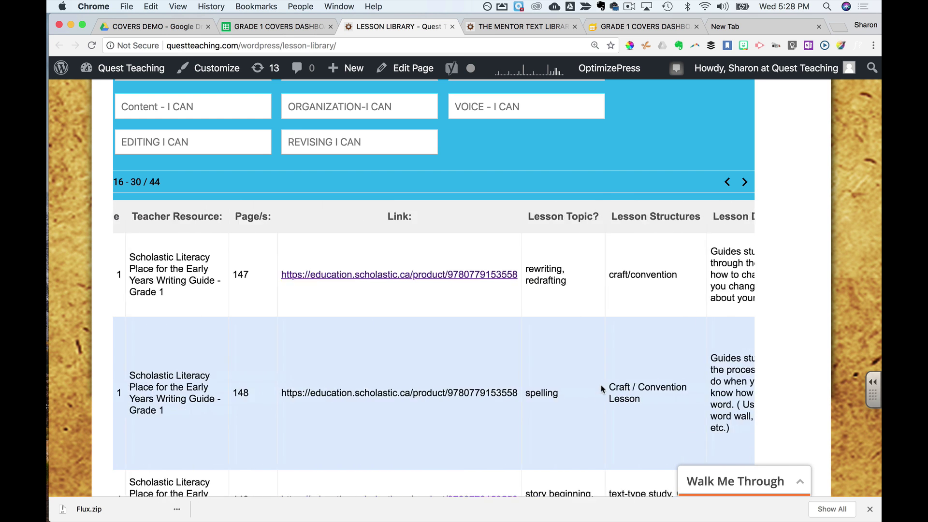
scroll(601, 388, right, 15)
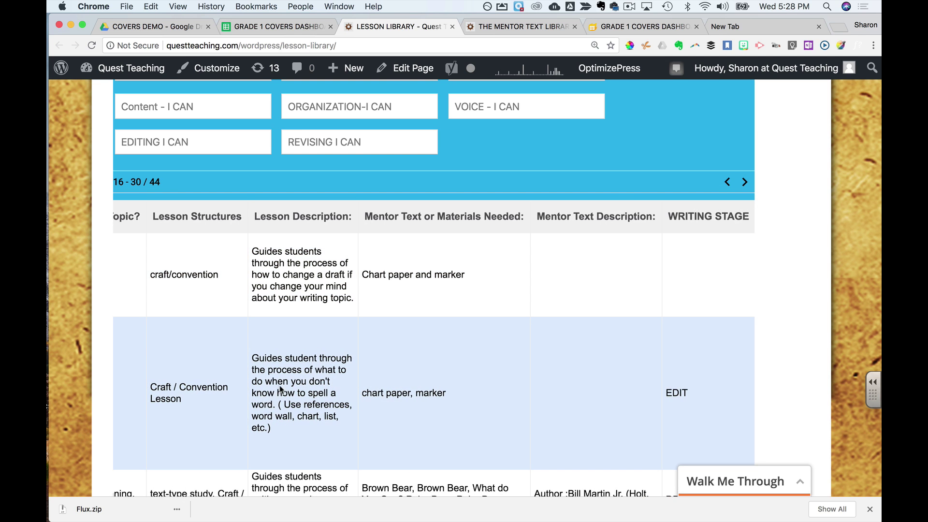
scroll(280, 390, left, 15)
scroll(280, 389, right, 3)
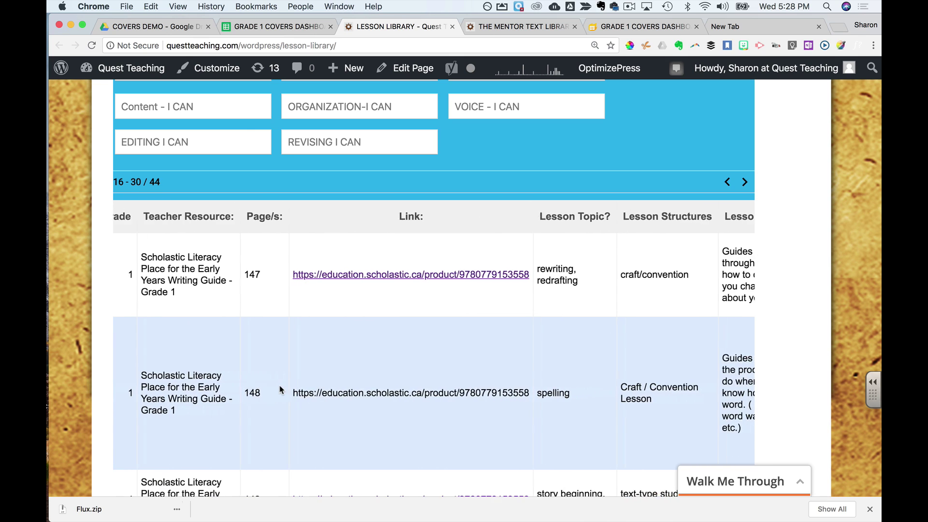
scroll(280, 389, left, 3)
Open the resource link of the lesson "Writing an Interesting Introduction"
scroll(280, 389, down, 3)
scroll(280, 389, down, 4)
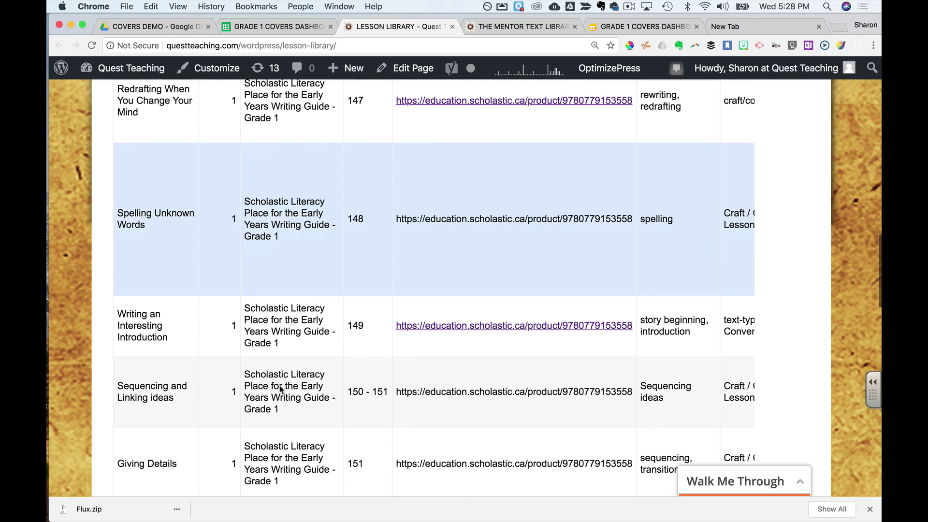
scroll(281, 389, down, 3)
scroll(281, 389, up, 1)
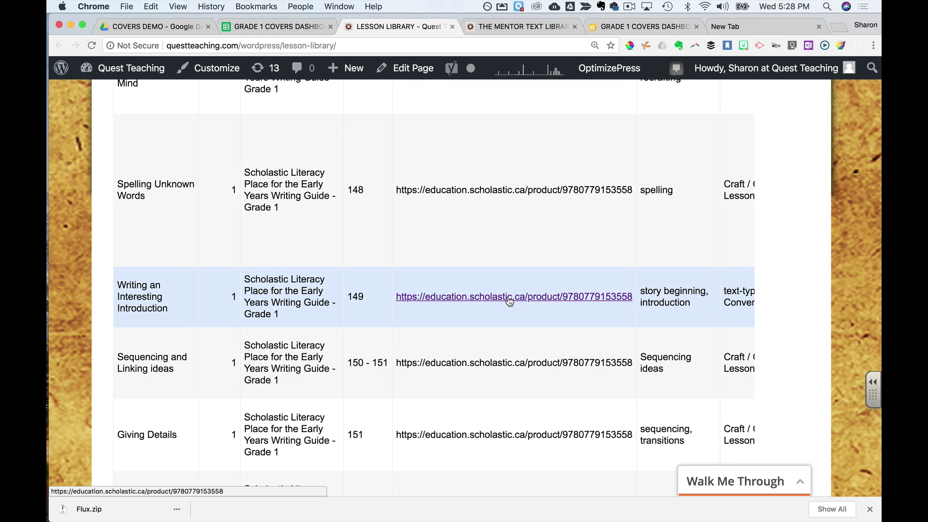
click(510, 297)
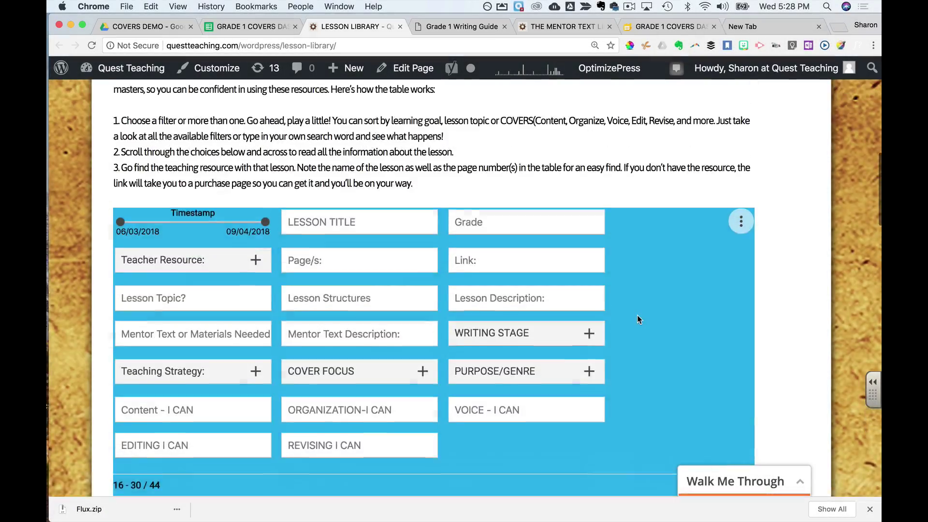
Filter the Lesson Library by the cover focus CONTENT
scroll(555, 237, down, 2)
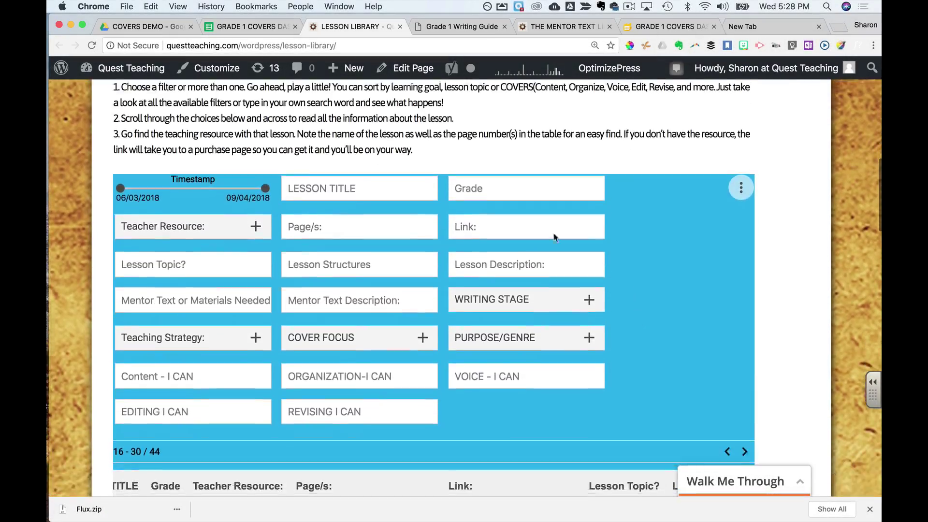
click(332, 342)
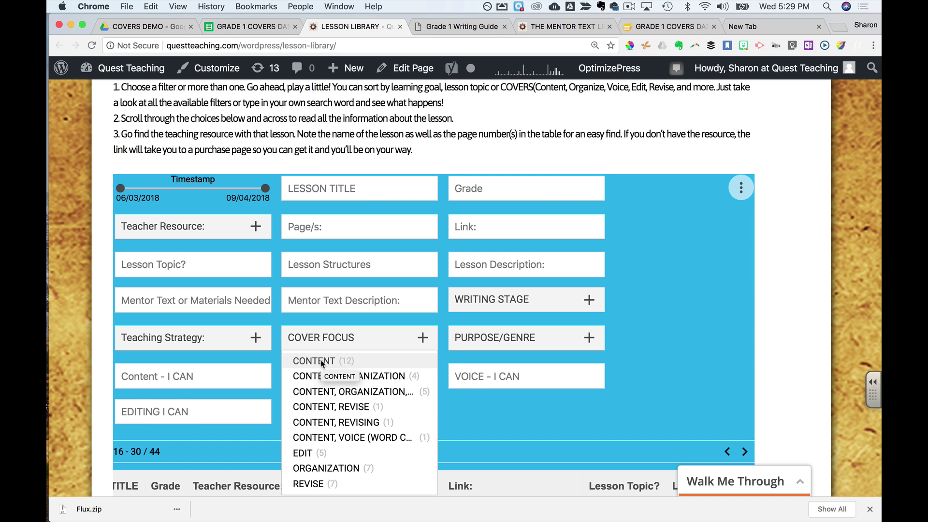
click(322, 362)
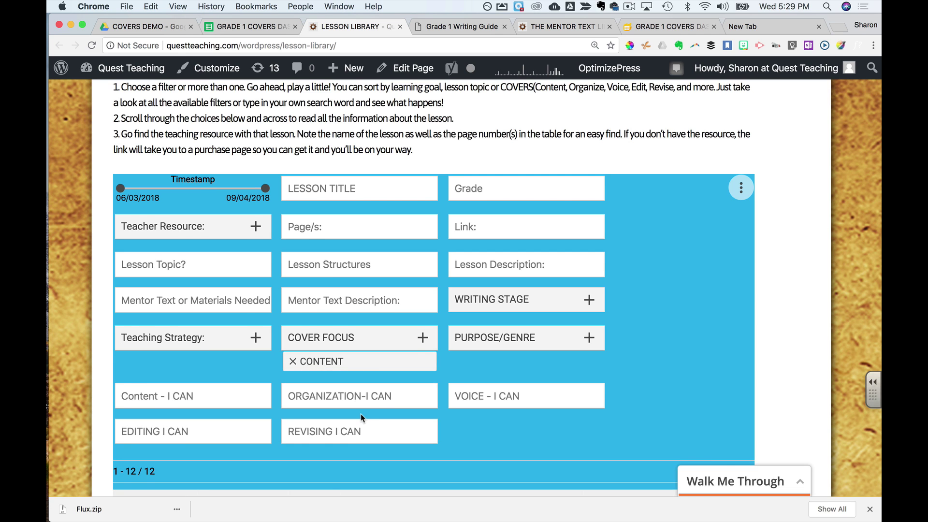
Examine the Content lessons across their description, materials, writing stage, teaching strategy, purpose and "I can" columns
scroll(360, 414, down, 5)
scroll(362, 417, down, 10)
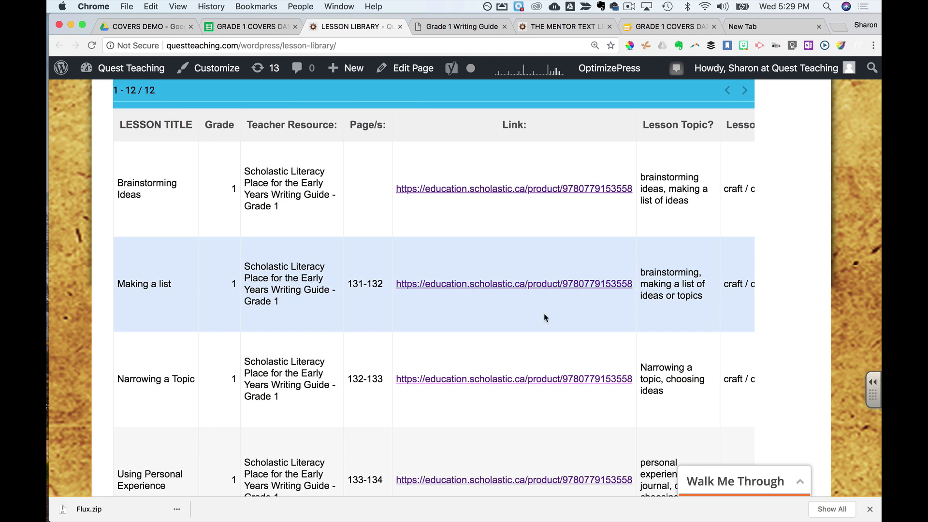
scroll(562, 312, right, 15)
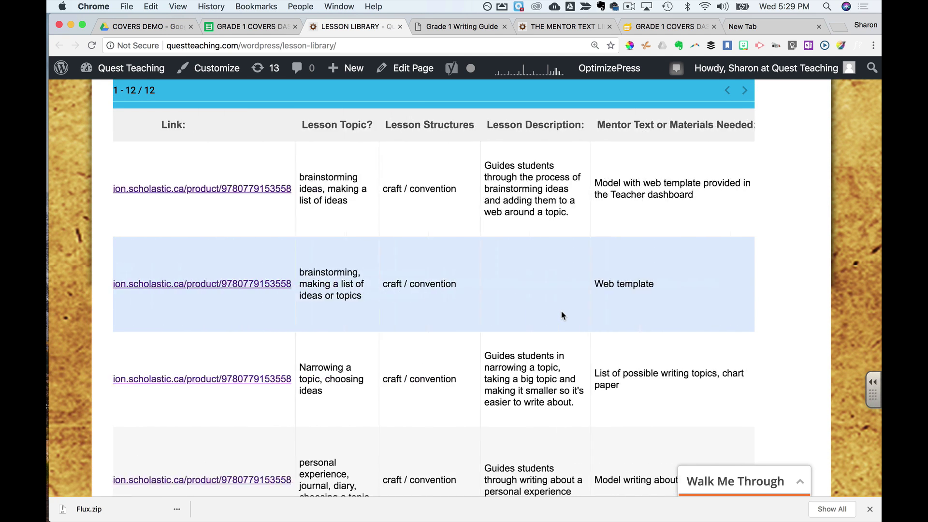
scroll(561, 311, right, 1)
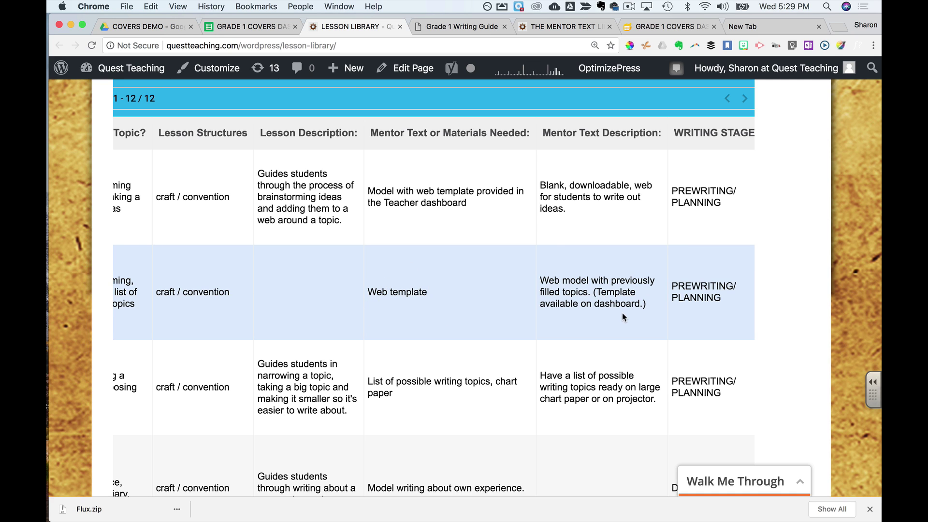
scroll(623, 313, right, 5)
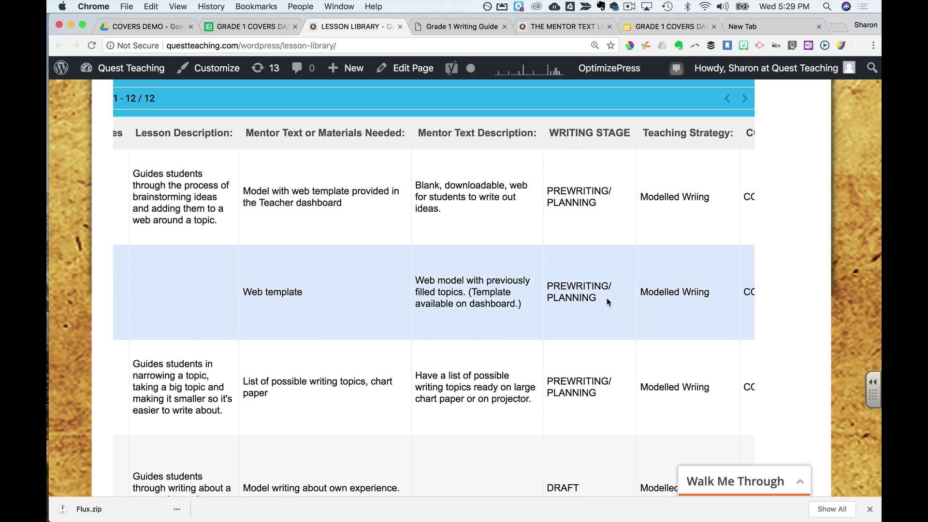
scroll(608, 300, right, 4)
scroll(608, 301, right, 7)
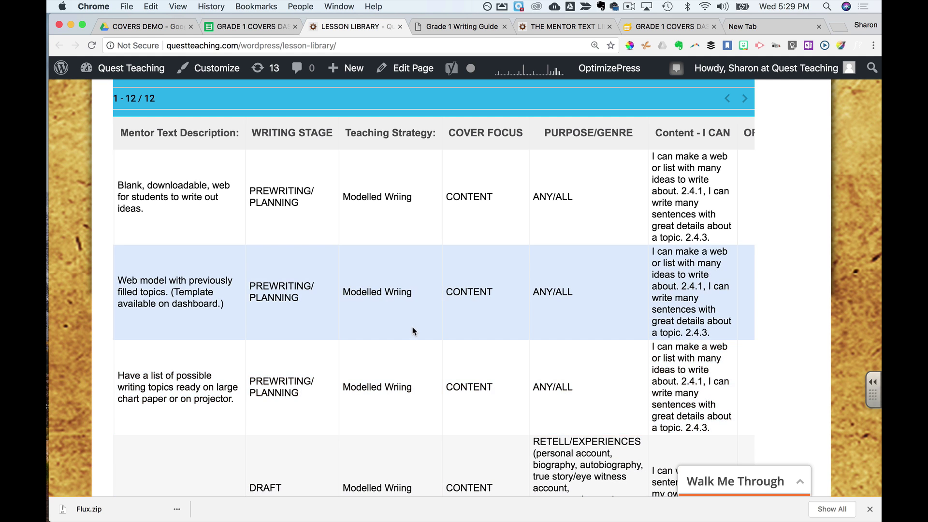
Return to the Grade 1 Covers Dashboard spreadsheet and open the Grade 1 Curriculum Map
scroll(414, 319, up, 7)
scroll(436, 285, up, 10)
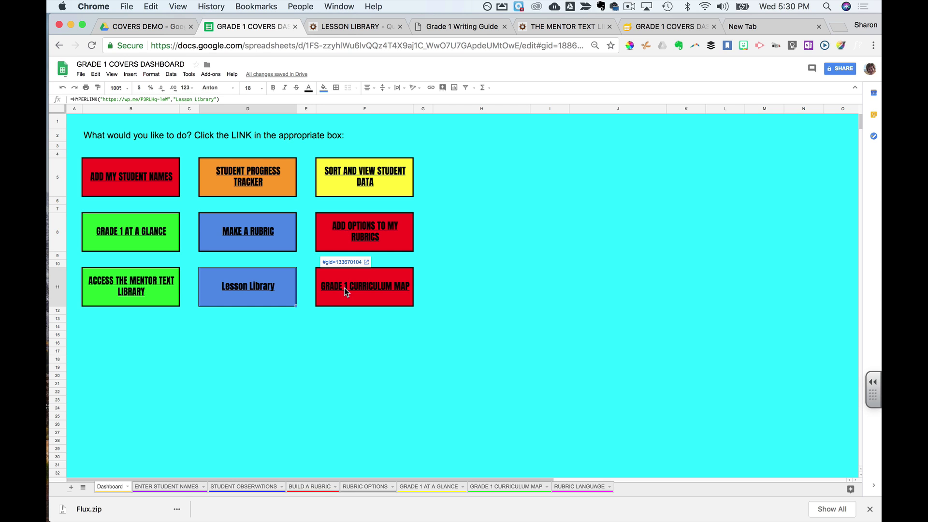
click(346, 263)
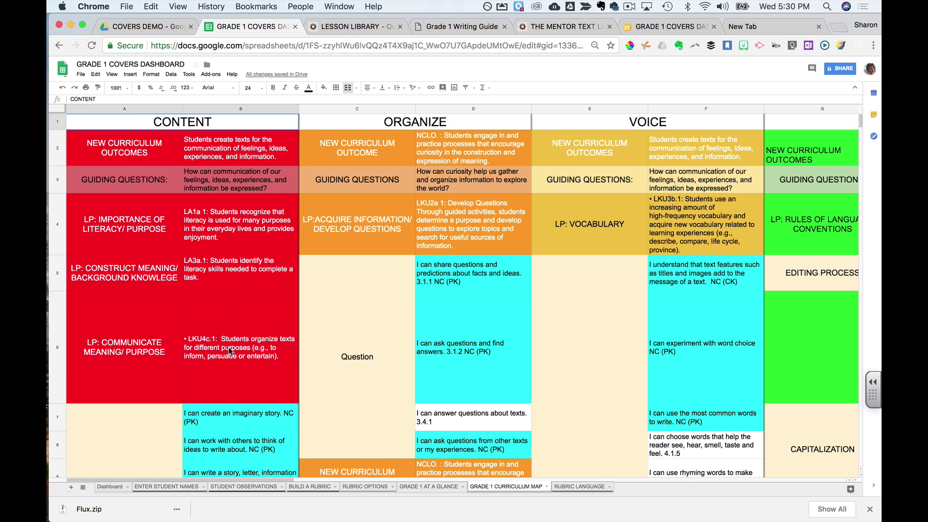
Examine the curriculum map's Content section from its outcomes and guiding questions through the Generate Ideas "I can" statements
scroll(230, 351, down, 10)
scroll(230, 351, up, 4)
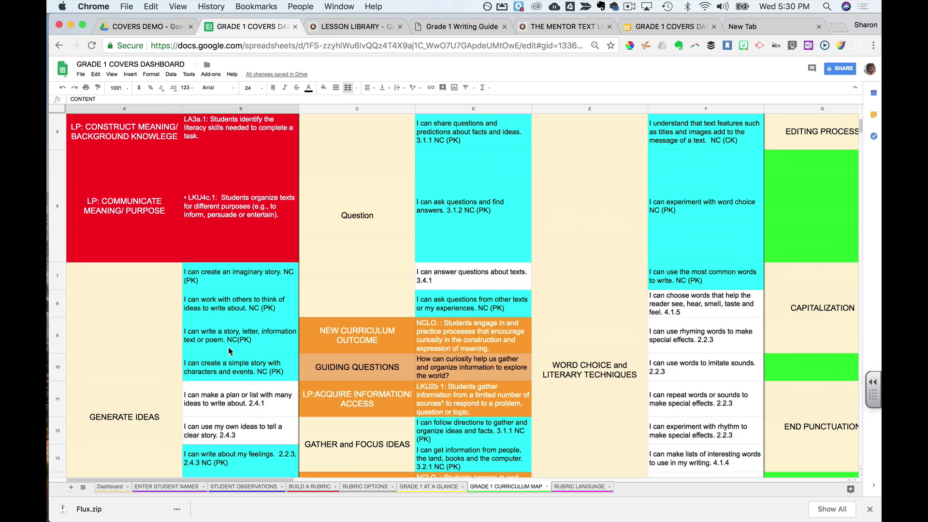
scroll(229, 351, down, 4)
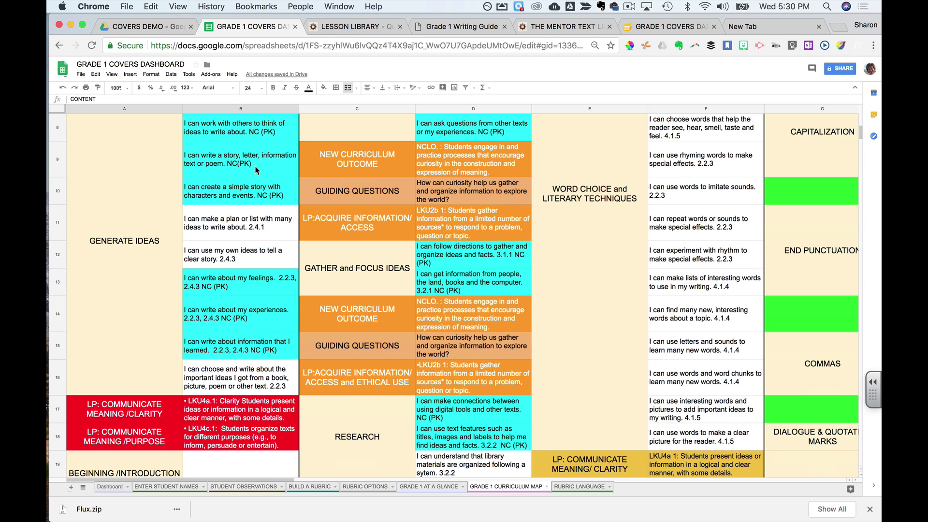
scroll(261, 165, up, 4)
scroll(257, 168, down, 4)
scroll(256, 171, up, 5)
scroll(118, 165, down, 4)
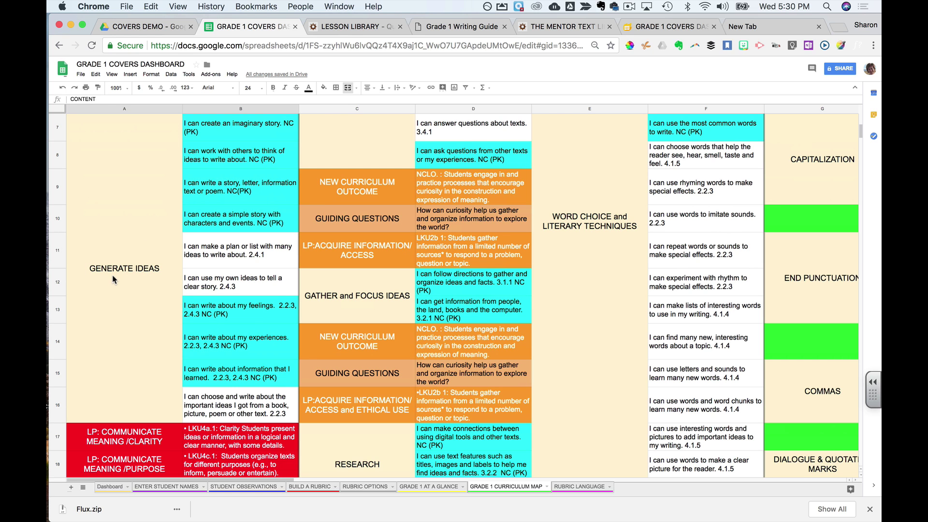
scroll(112, 280, up, 6)
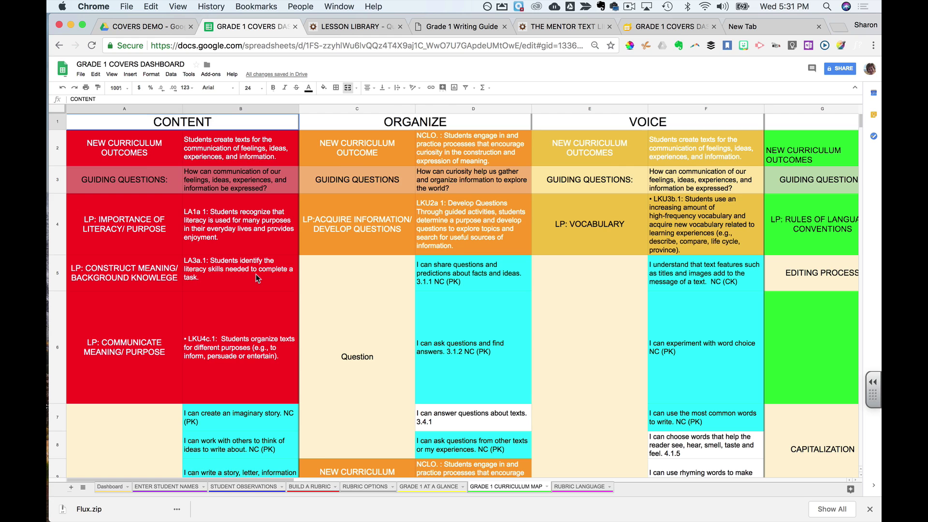
scroll(256, 274, down, 2)
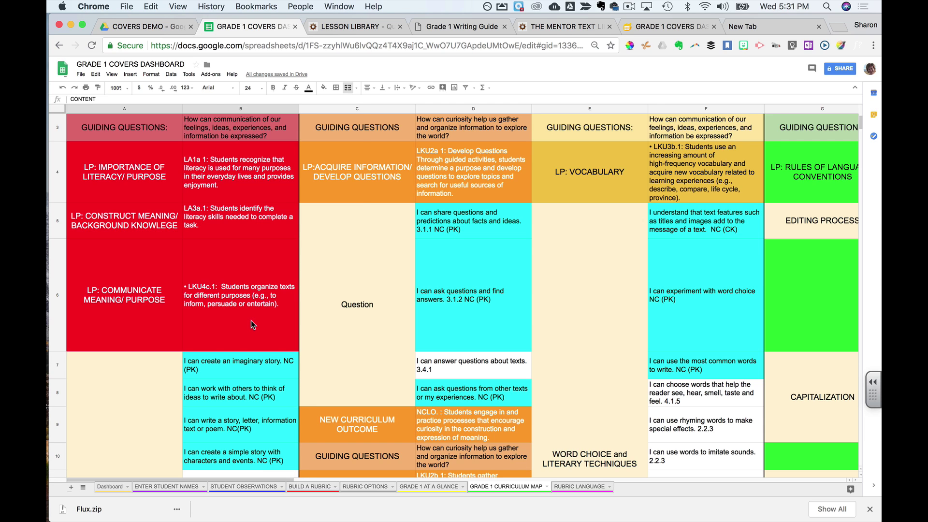
right_click(251, 320)
key(Escape)
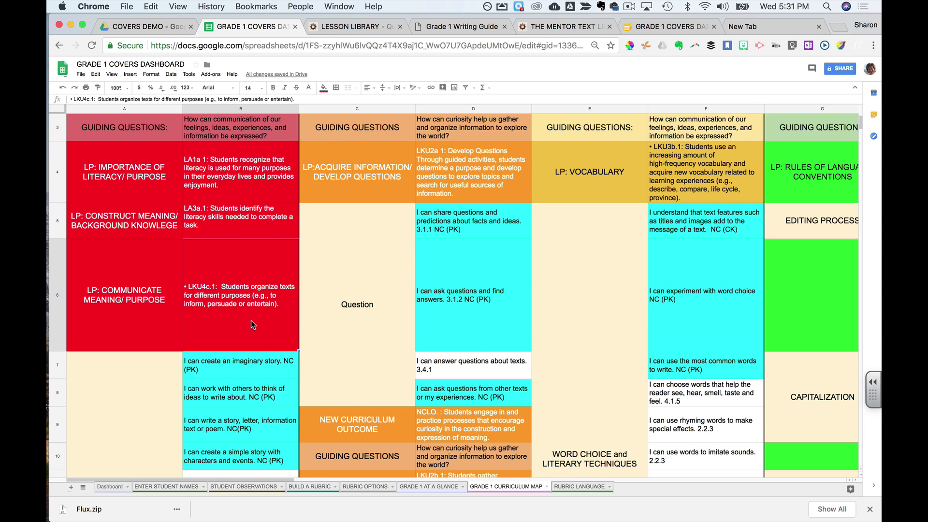
scroll(251, 320, down, 5)
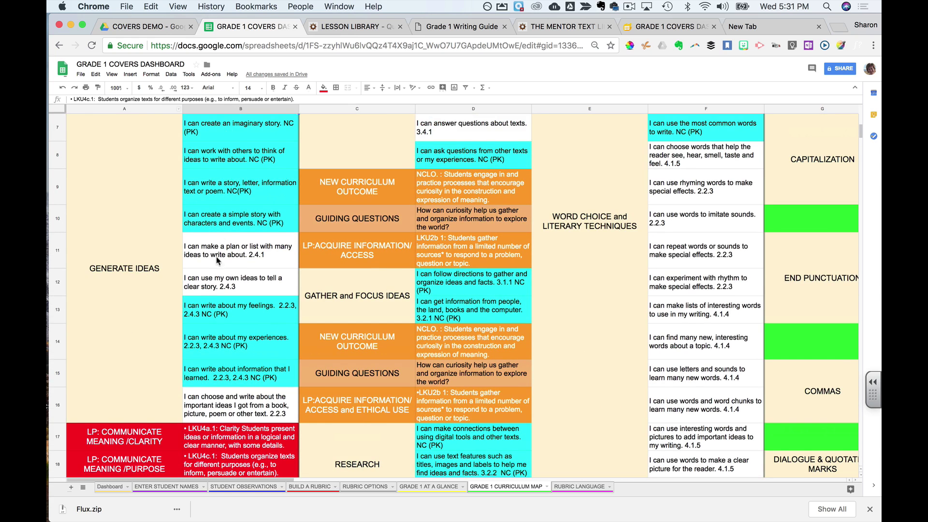
scroll(204, 332, down, 2)
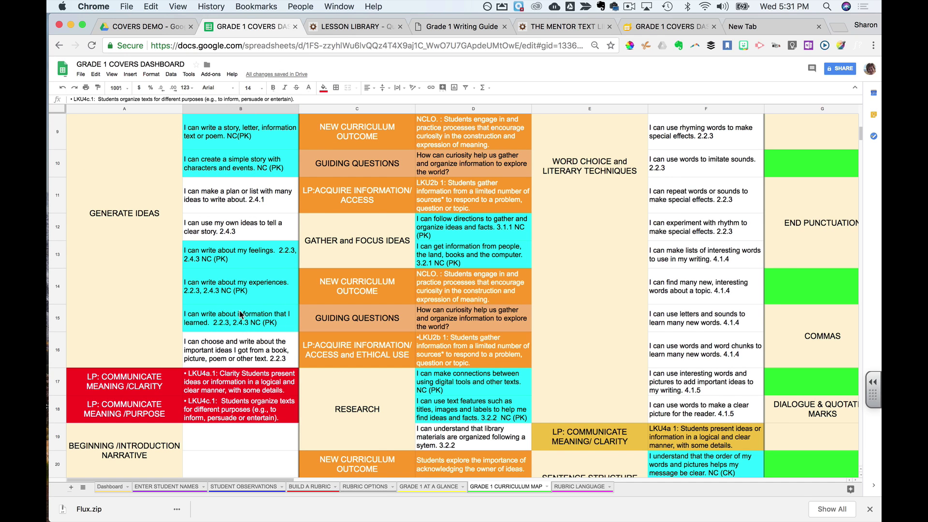
scroll(240, 314, up, 2)
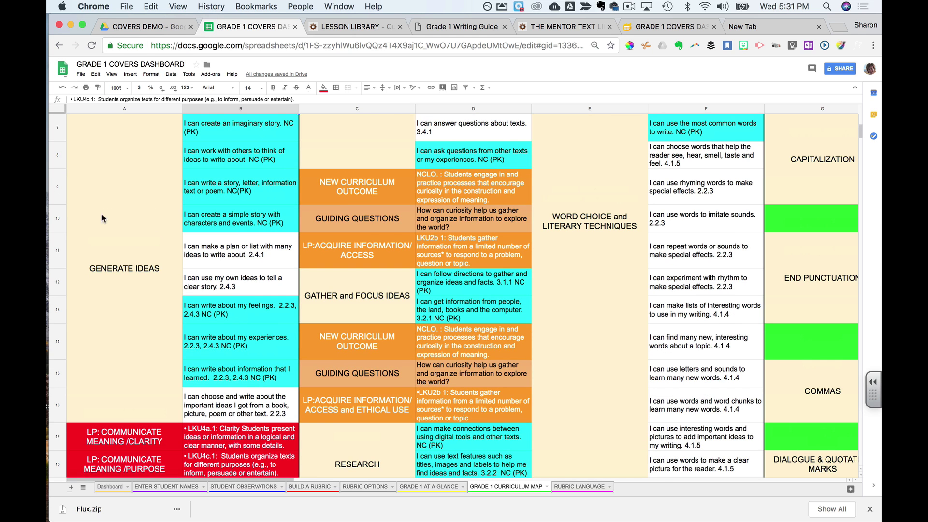
Review the Content section's beginning, middle, end and nonfiction categories with their outcomes and "I can" statements
scroll(146, 398, down, 5)
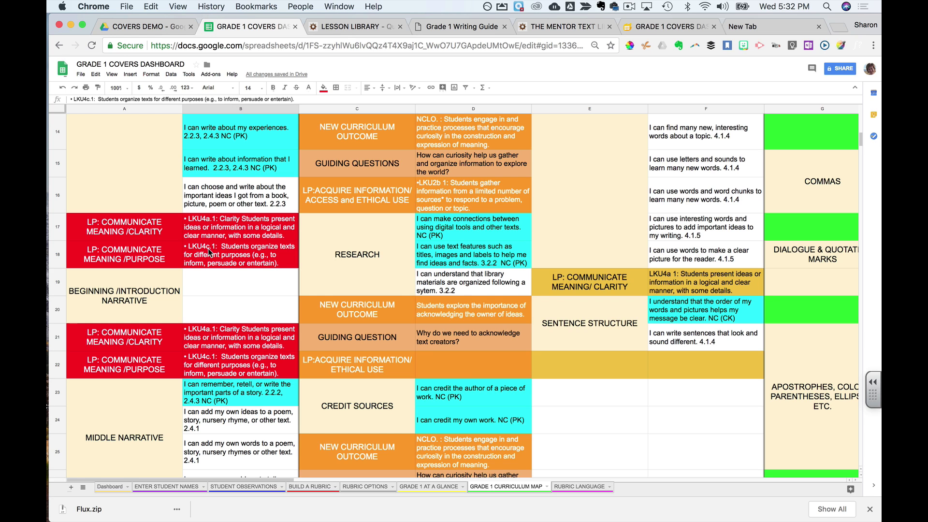
scroll(208, 364, down, 5)
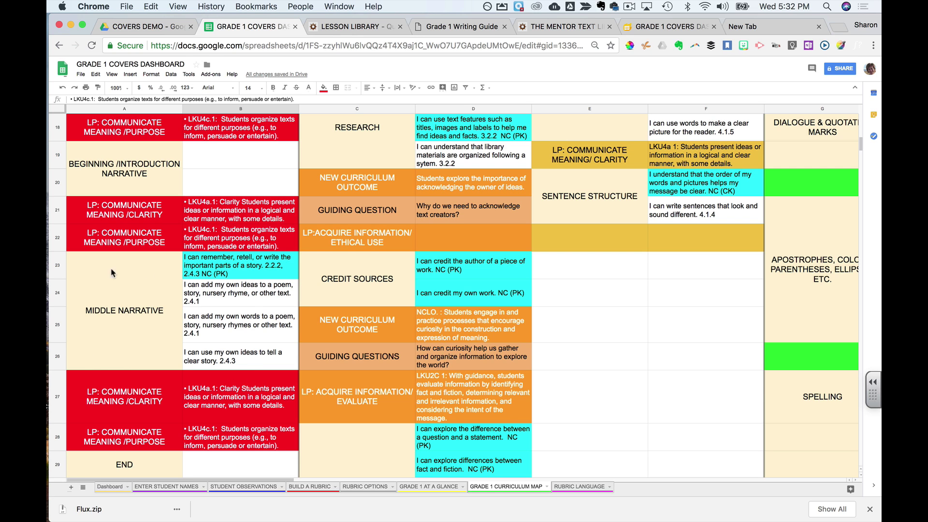
scroll(108, 328, down, 3)
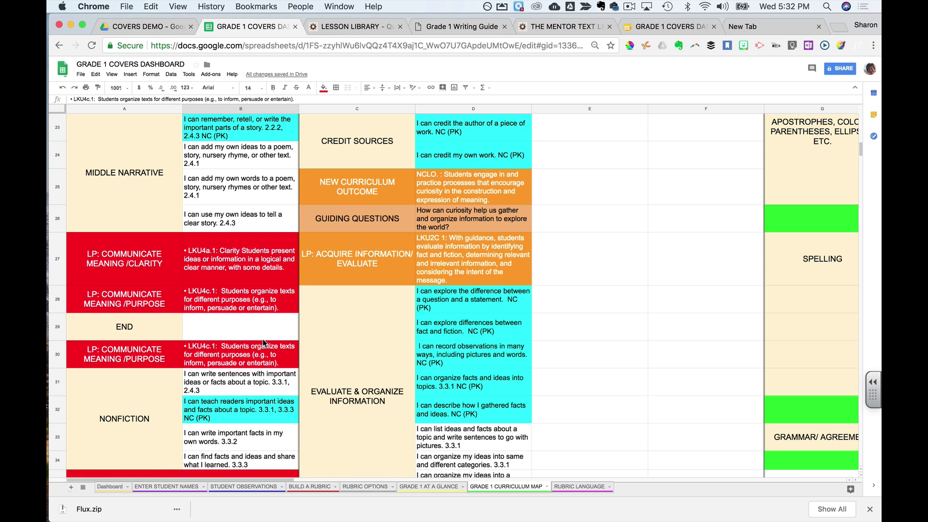
scroll(254, 411, down, 3)
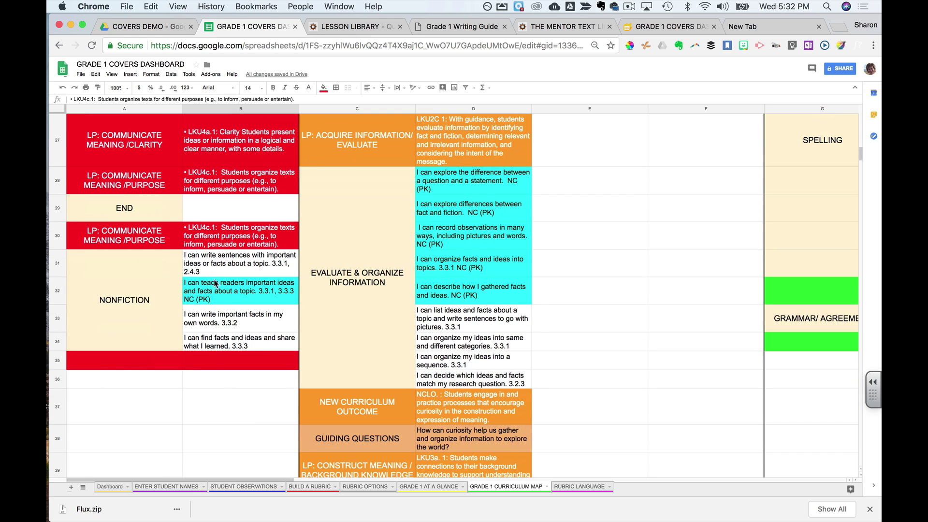
Examine the Organize section from Question through Research, Credit Sources, Evaluate & Organize Information, Connect and Author Purpose to Organize Text
scroll(383, 302, up, 20)
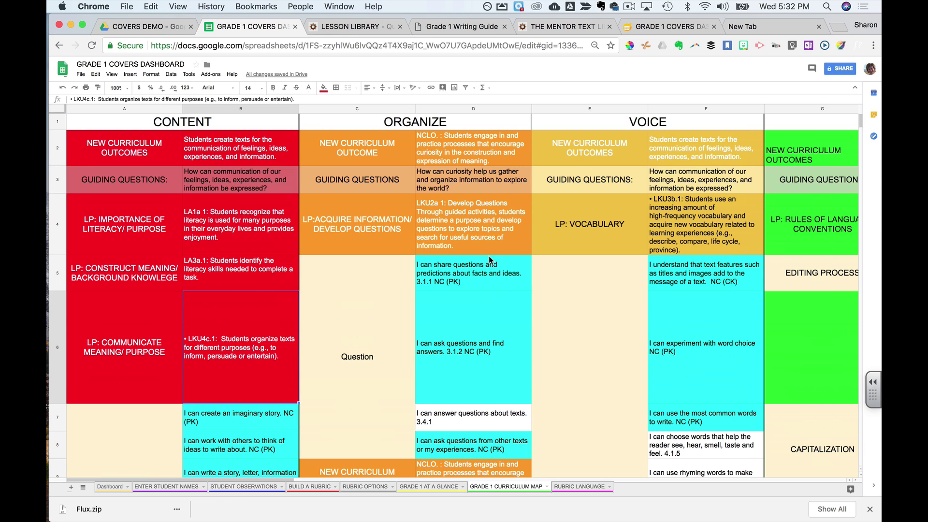
scroll(485, 450, down, 3)
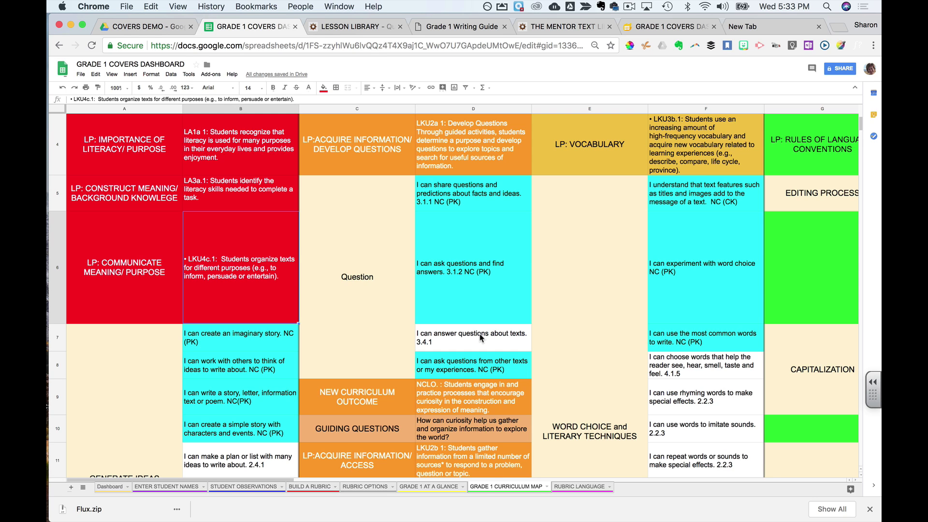
scroll(481, 260, up, 3)
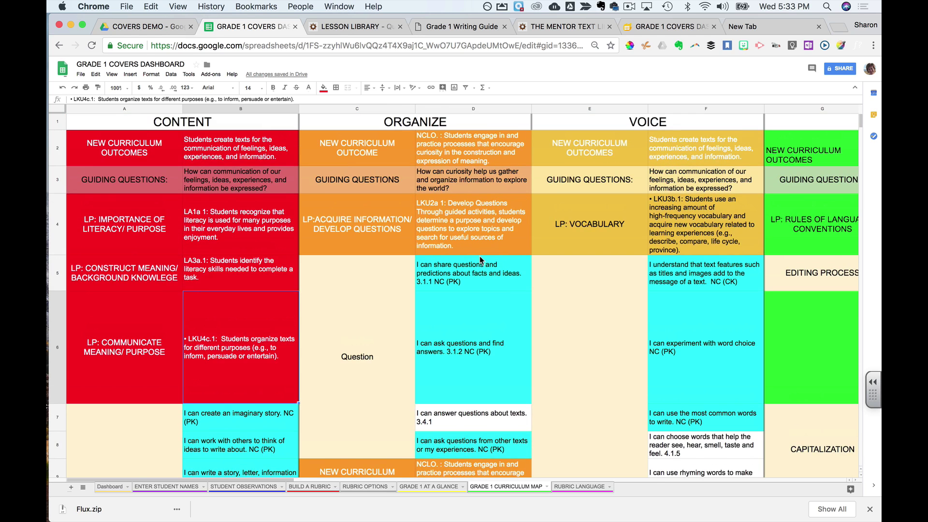
scroll(481, 260, down, 3)
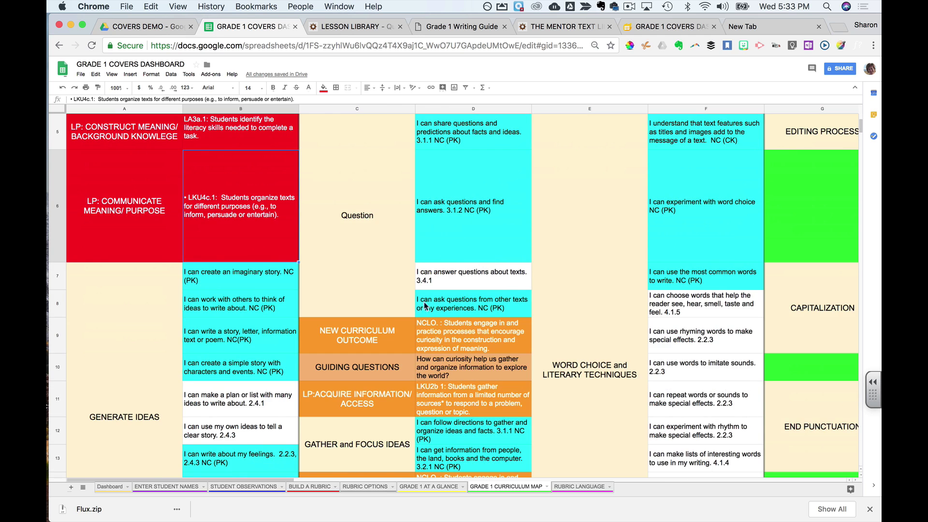
scroll(436, 414, down, 5)
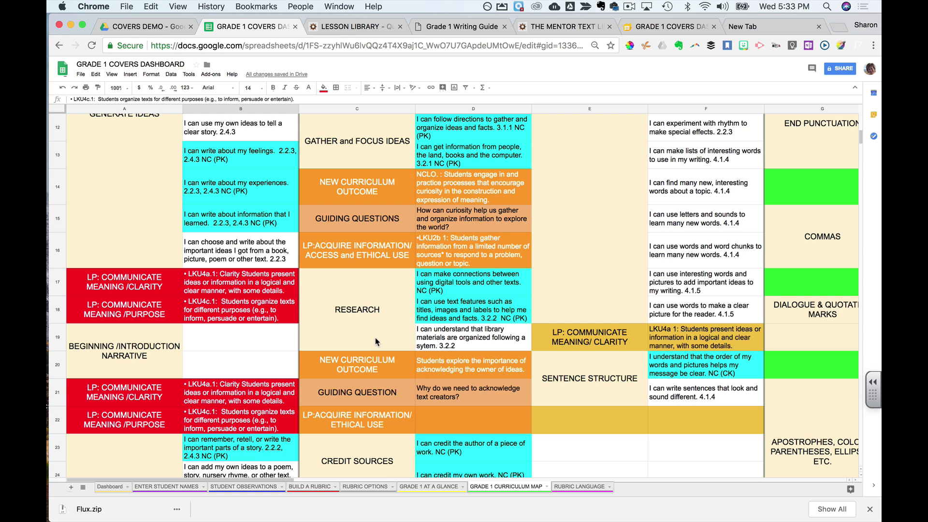
scroll(375, 339, down, 5)
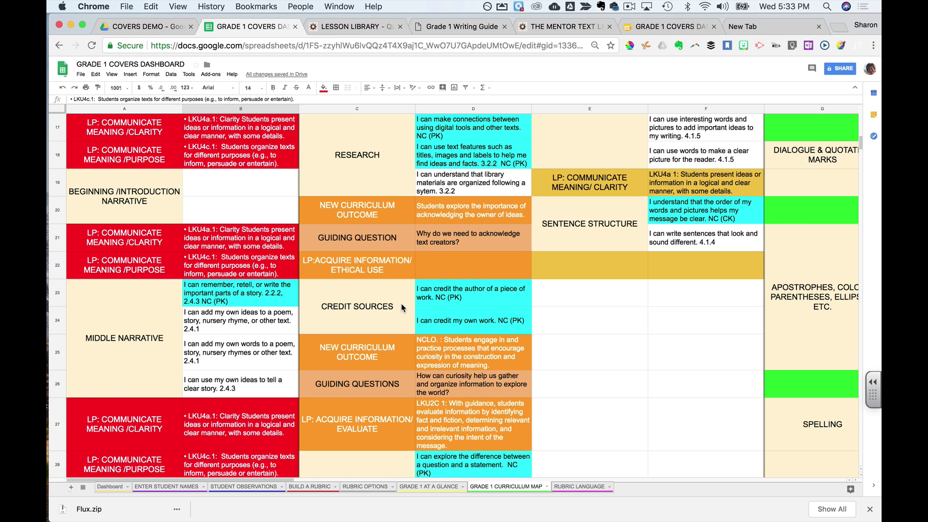
scroll(377, 444, down, 5)
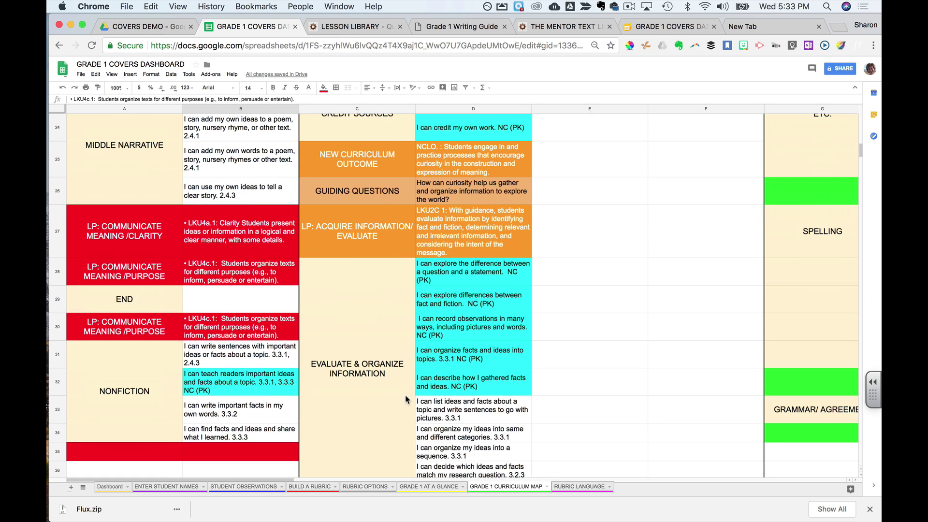
scroll(405, 399, down, 4)
scroll(407, 400, down, 1)
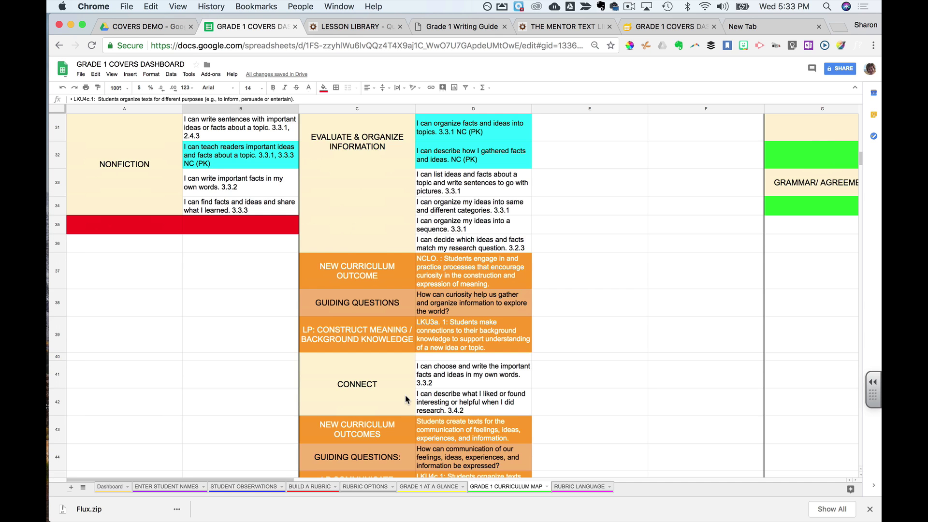
scroll(406, 400, down, 5)
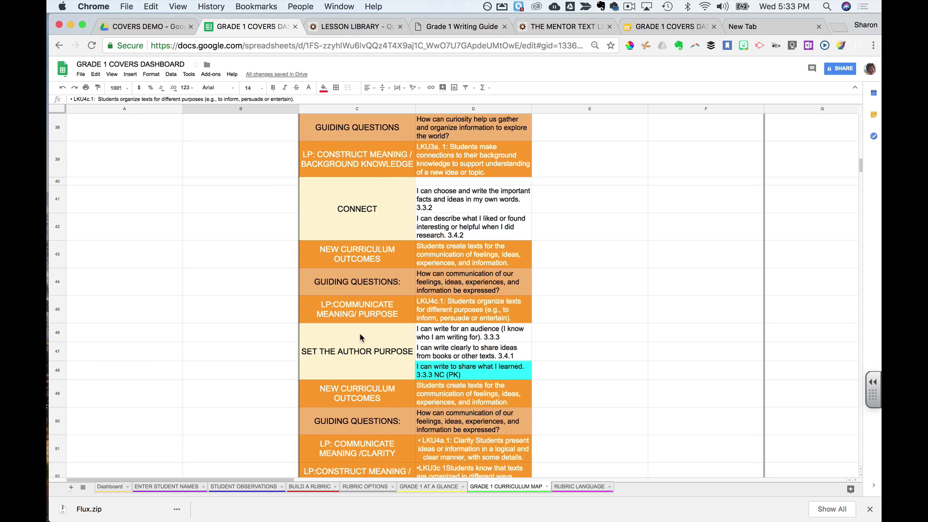
scroll(392, 400, down, 6)
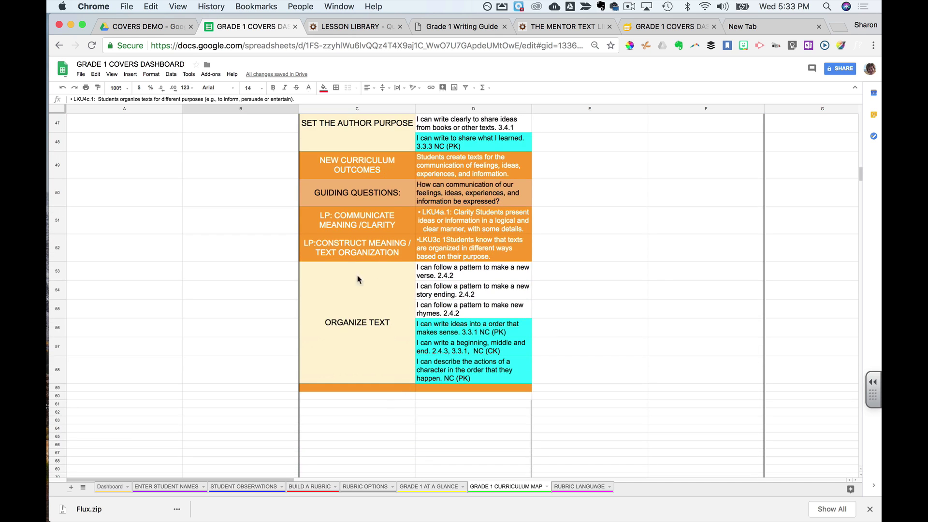
scroll(461, 331, up, 15)
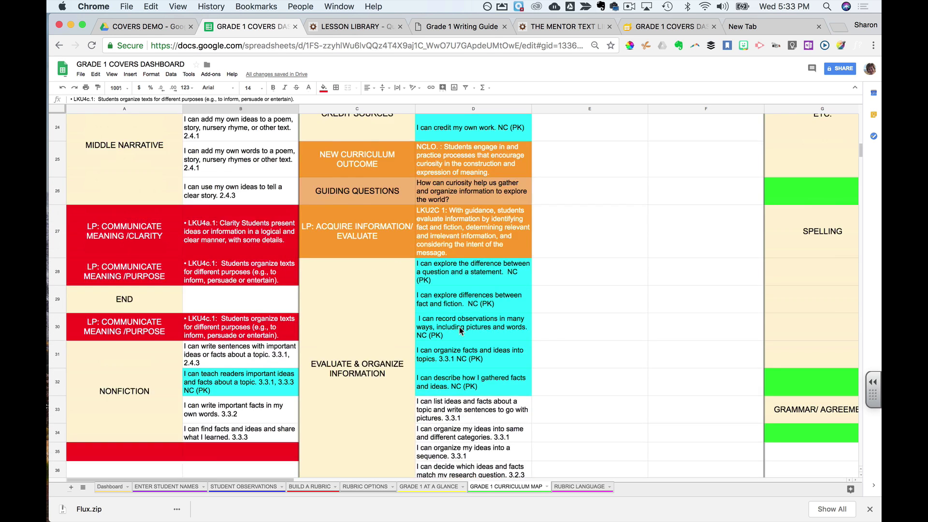
scroll(461, 331, up, 5)
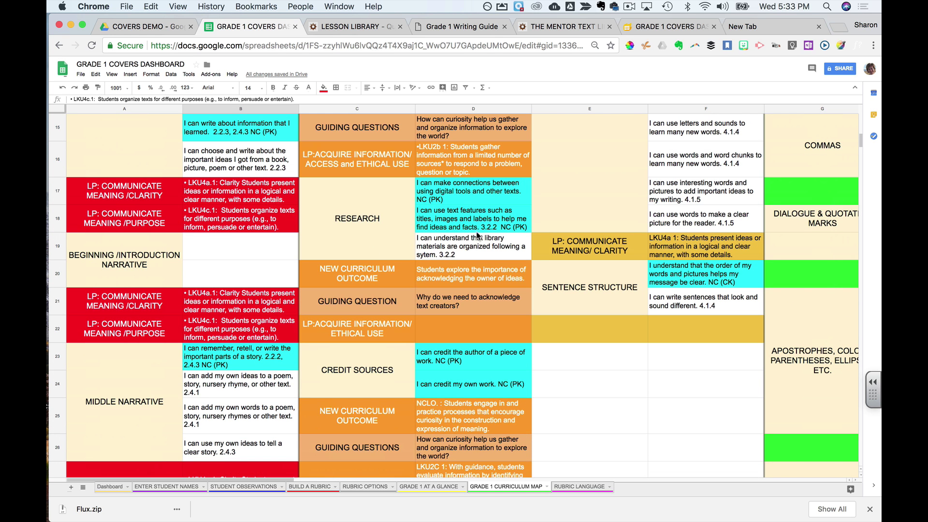
scroll(471, 227, up, 3)
scroll(470, 218, up, 4)
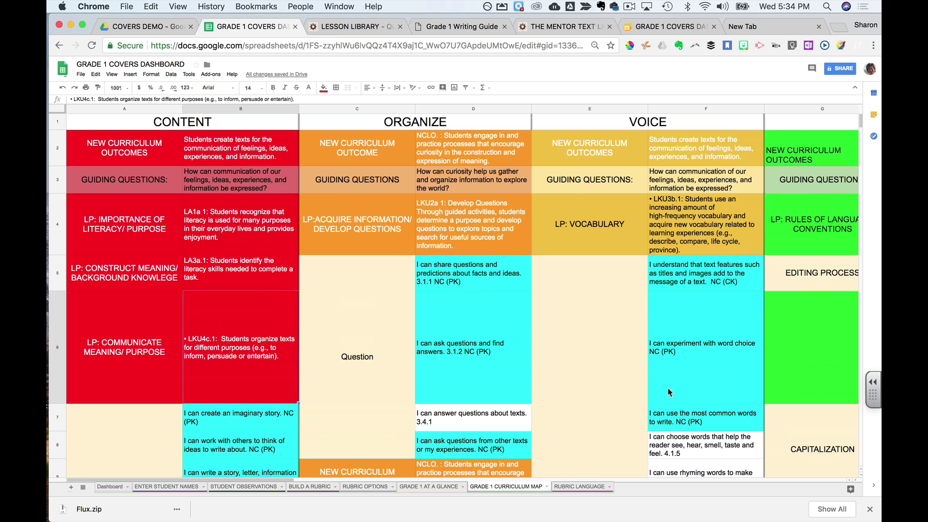
Look across the curriculum map's Voice and Edit sections and return to the Dashboard sheet
scroll(670, 387, right, 3)
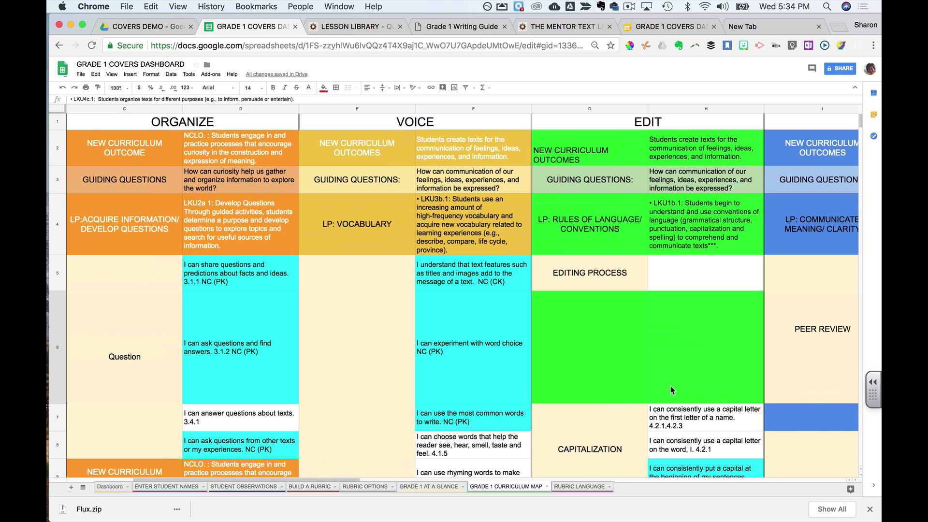
scroll(671, 386, left, 2)
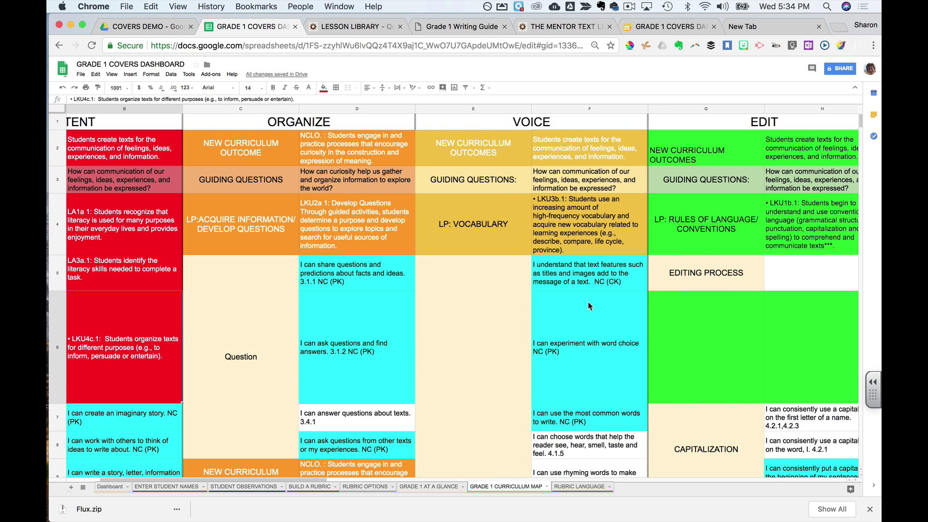
click(111, 488)
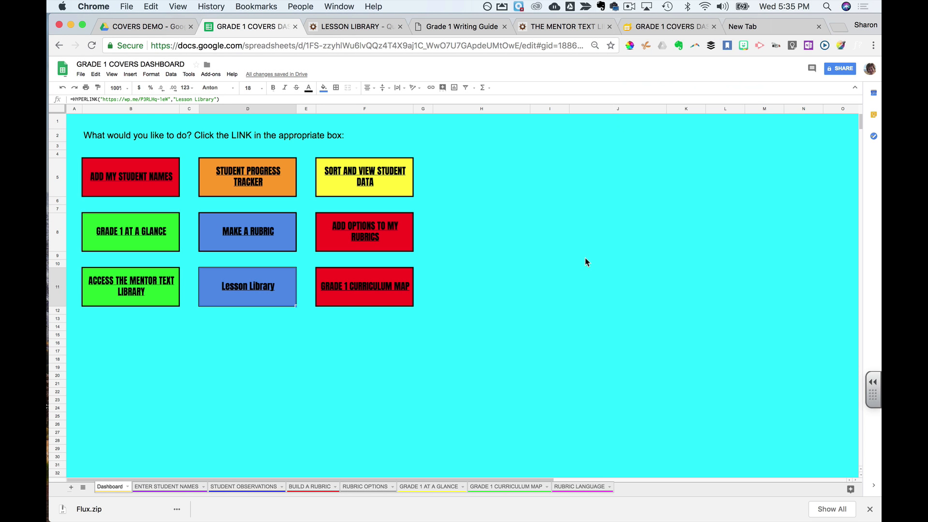
click(555, 7)
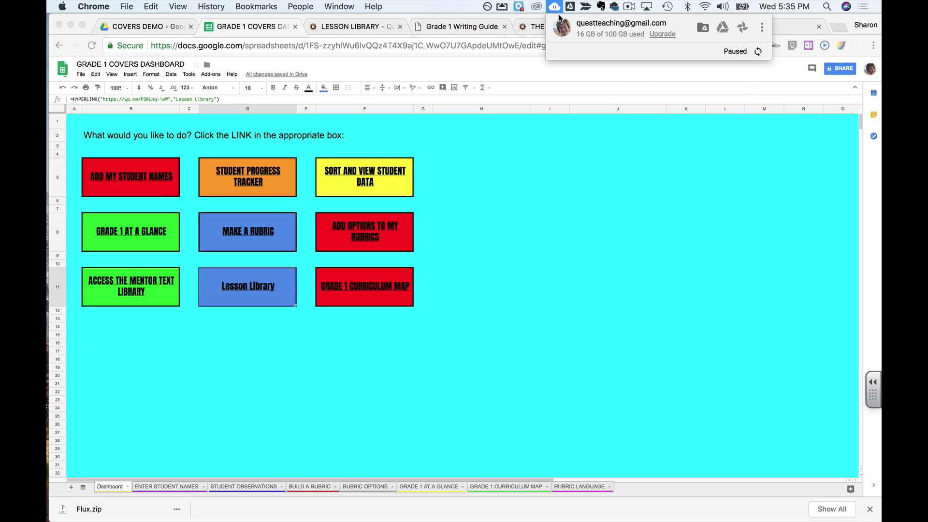
click(629, 6)
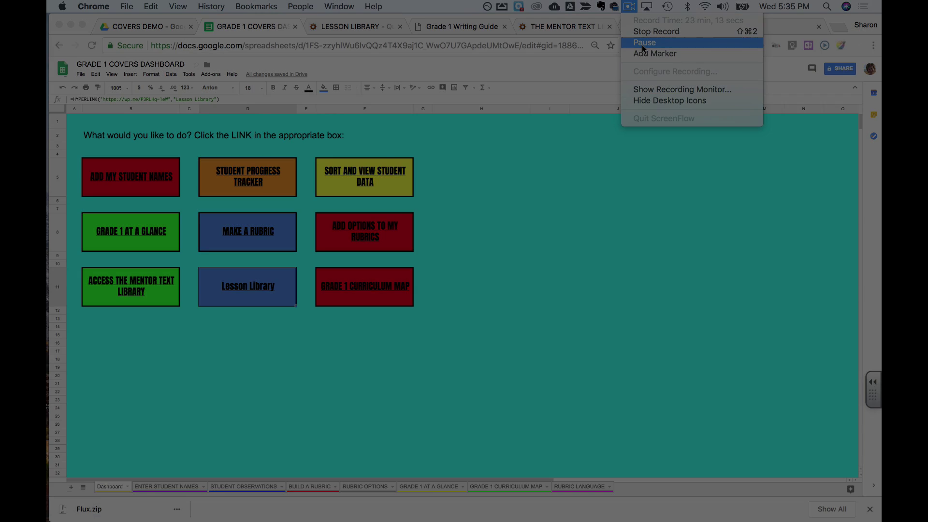